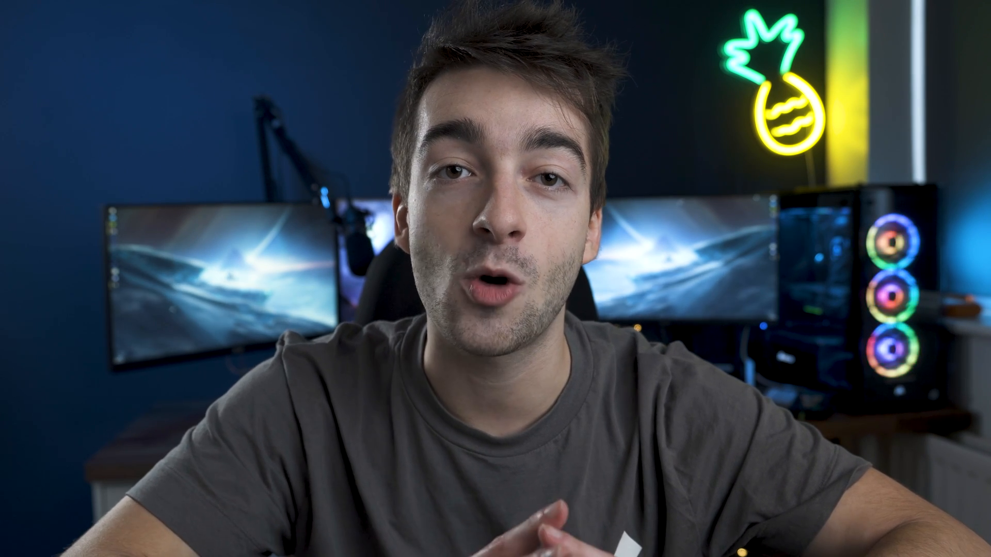
Open the "How to use premiere pro for beginners" folder in Documents and examine the contents of its subfolders.
{"action": "left_click", "coordinate": [486, 162]}
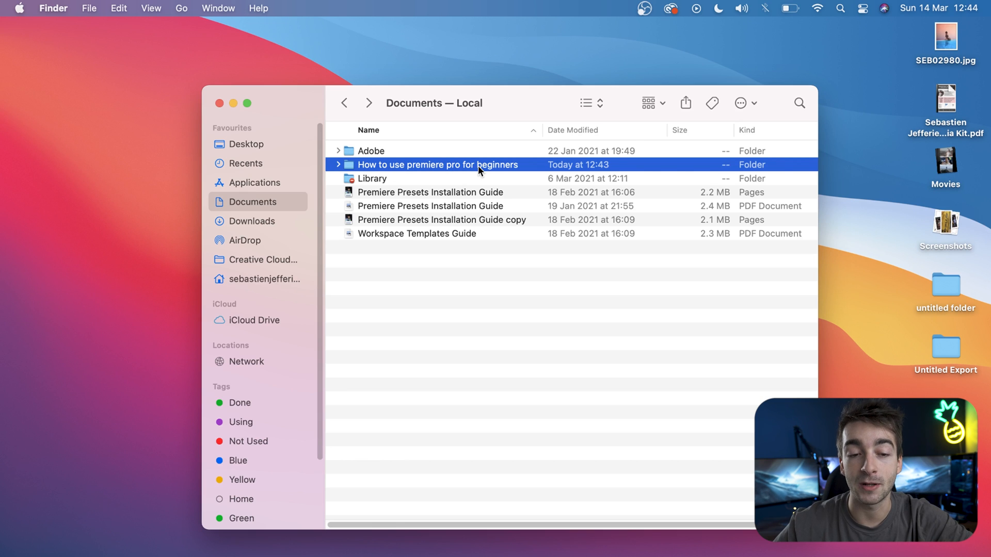
{"action": "double_click", "coordinate": [477, 164]}
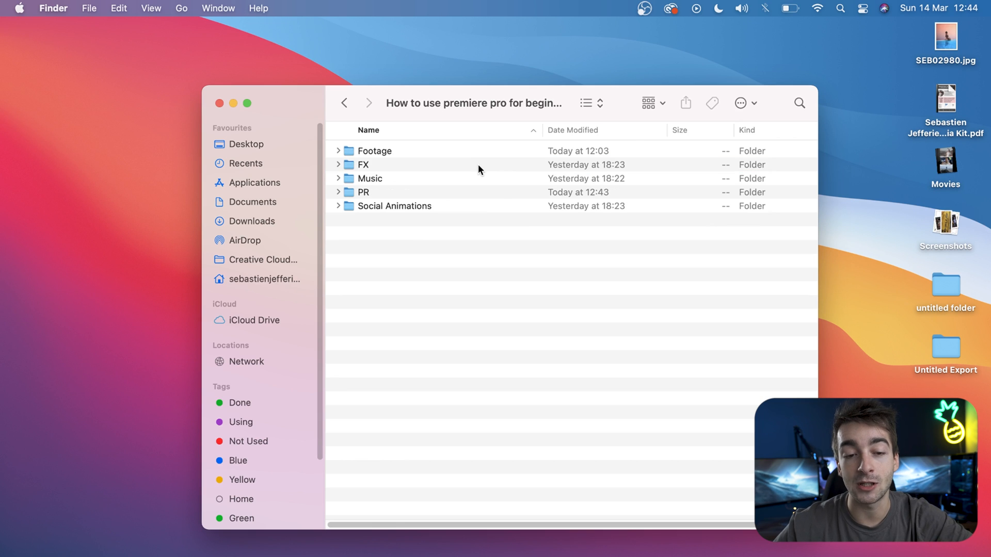
{"action": "left_click", "coordinate": [338, 151]}
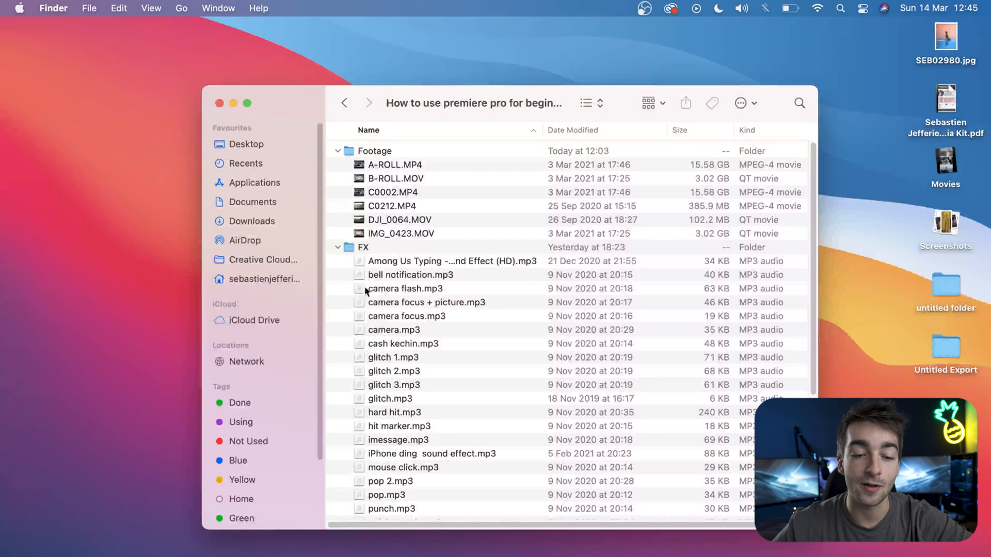
{"action": "left_click", "coordinate": [334, 249]}
{"action": "left_click", "coordinate": [336, 248]}
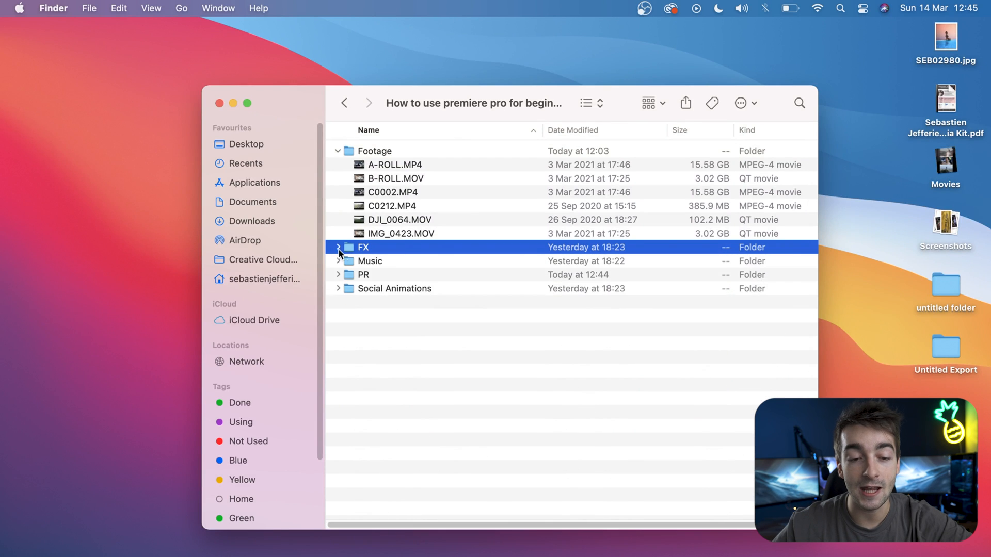
{"action": "left_click", "coordinate": [338, 261]}
{"action": "left_click", "coordinate": [337, 260]}
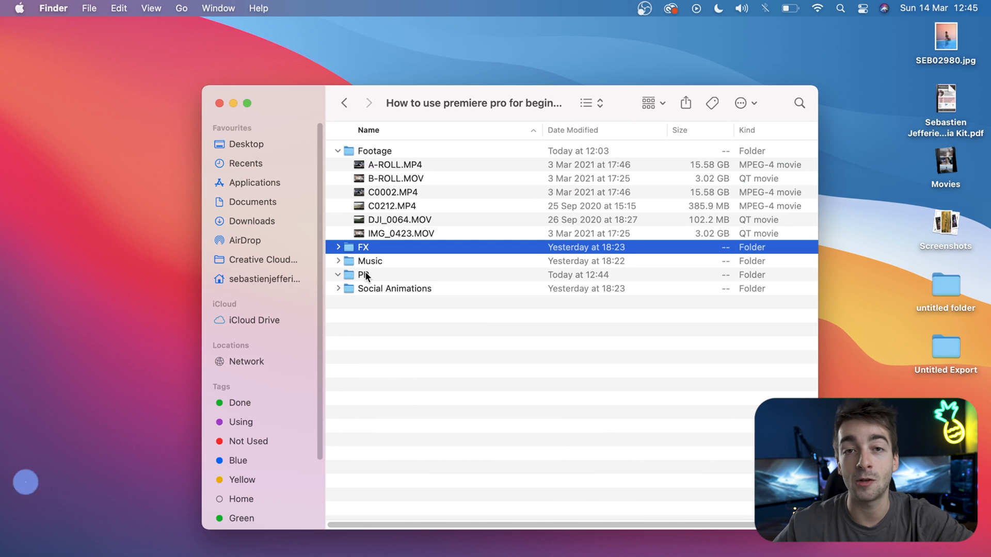
{"action": "left_click", "coordinate": [338, 289]}
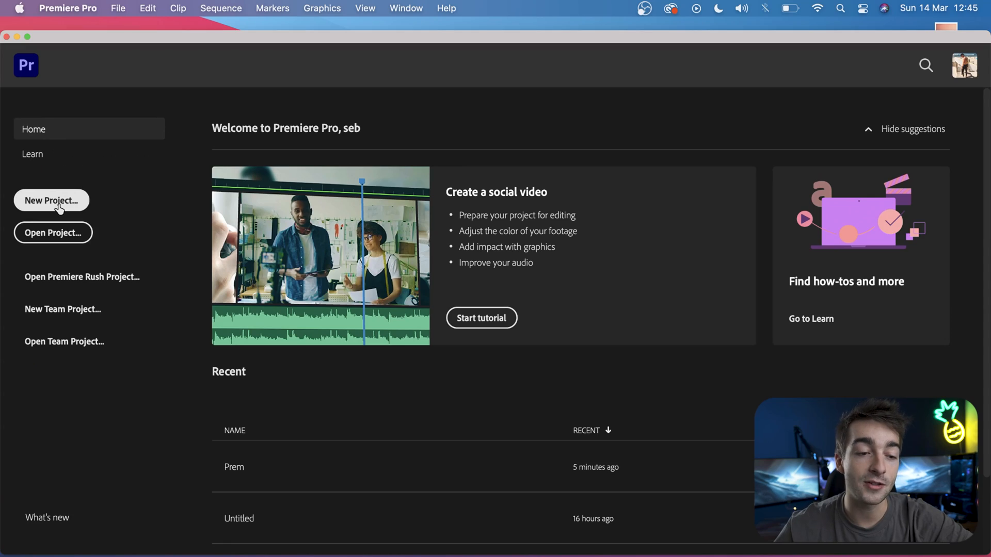
In Premiere Pro, create a new project named "Learn premiere pro" in the PR folder inside "How to use premiere pro for beginners".
{"action": "left_click", "coordinate": [51, 201]}
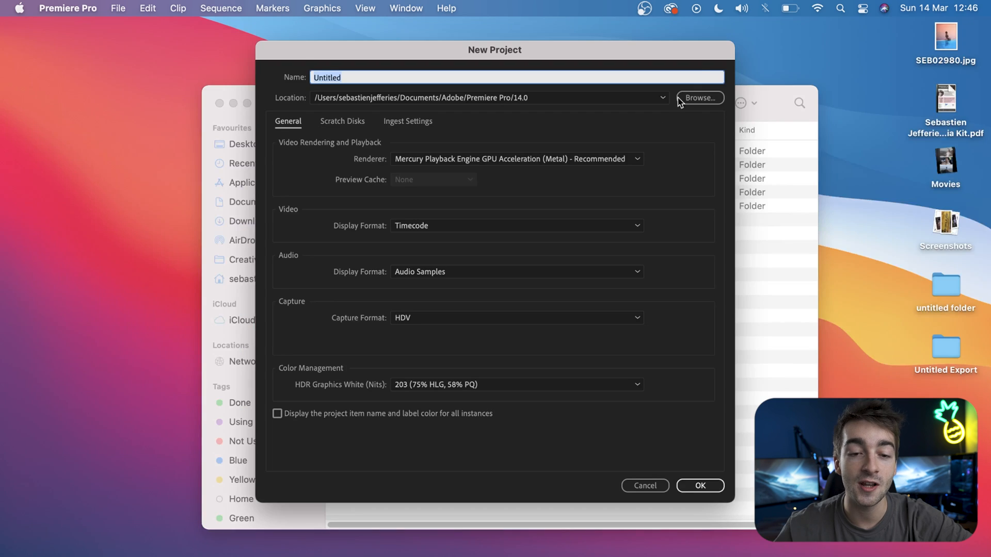
{"action": "type", "text": "Learn premiere pro"}
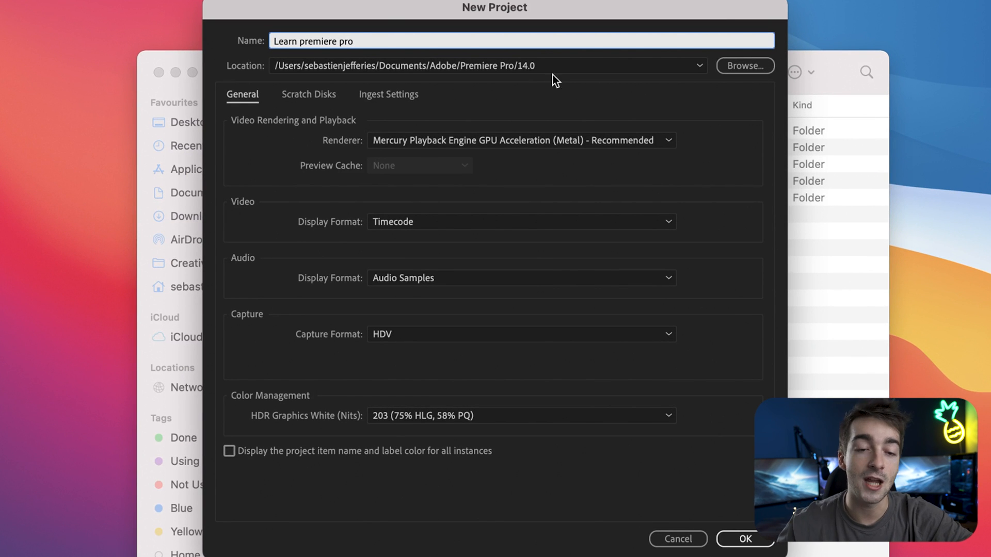
{"action": "left_click", "coordinate": [745, 65]}
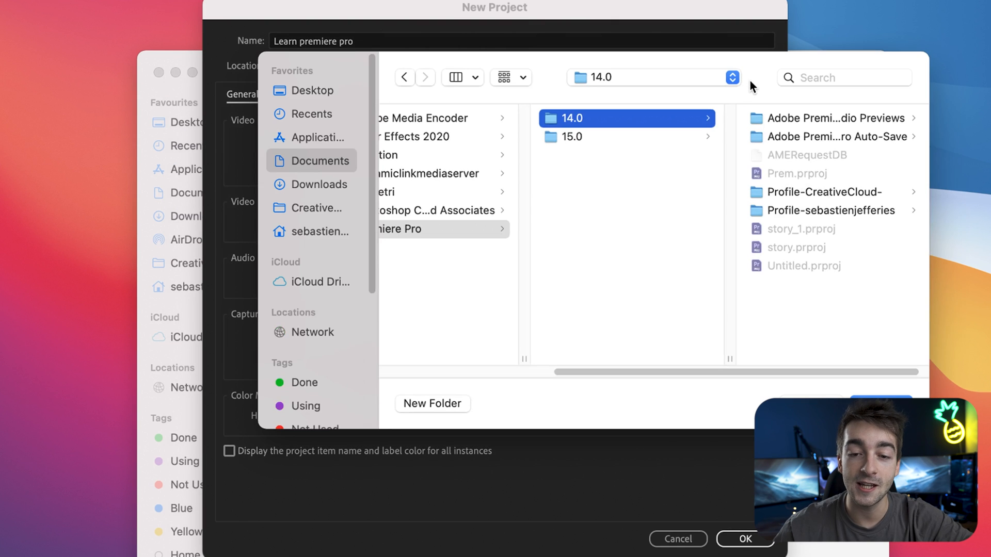
{"action": "left_click_drag", "start_coordinate": [685, 65], "coordinate": [615, 171]}
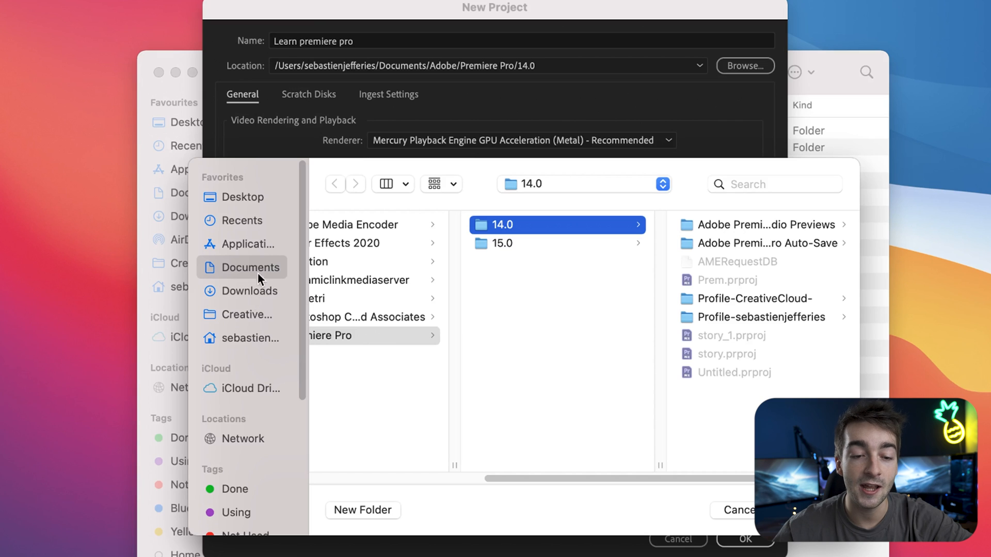
{"action": "left_click_drag", "start_coordinate": [529, 479], "coordinate": [310, 478]}
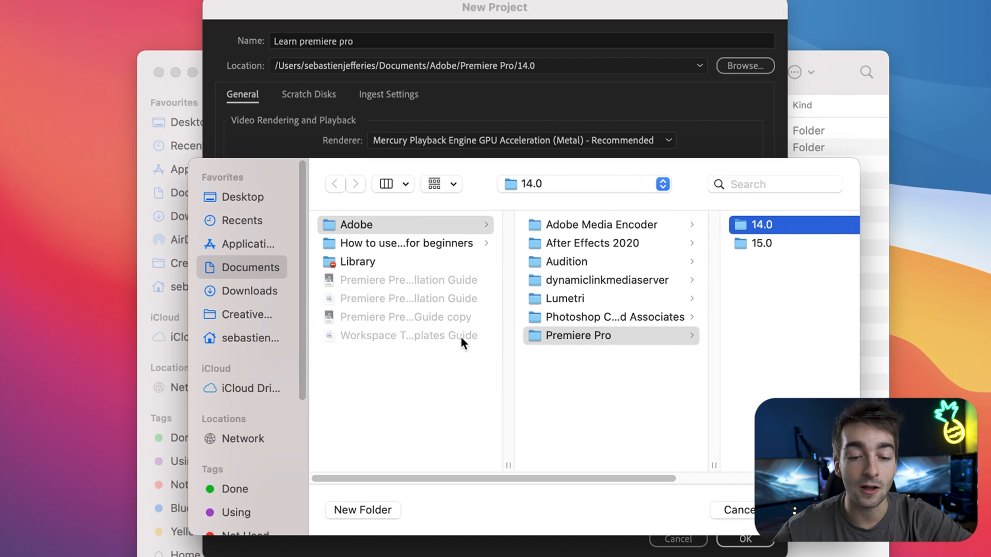
{"action": "left_click", "coordinate": [402, 243]}
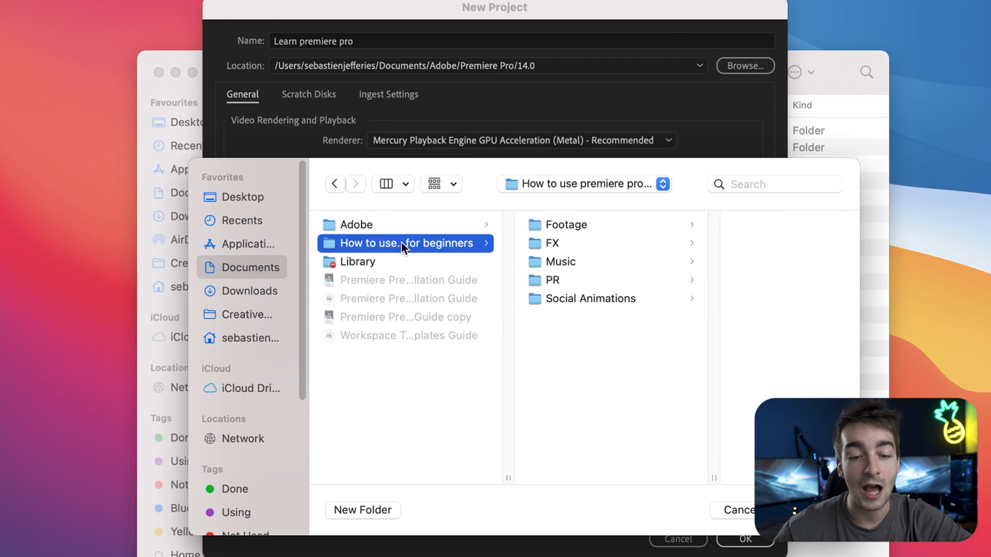
{"action": "left_click", "coordinate": [575, 282]}
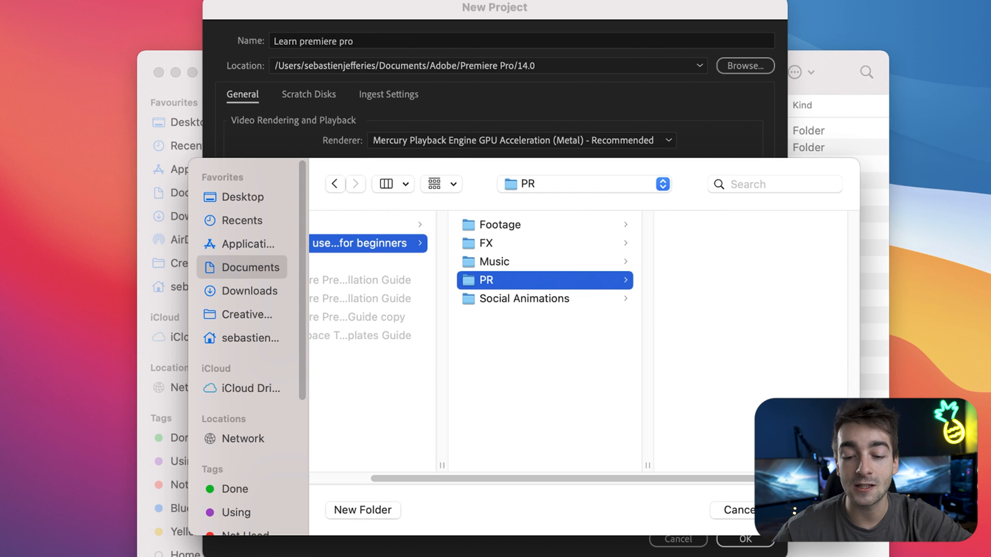
{"action": "key", "text": "Return"}
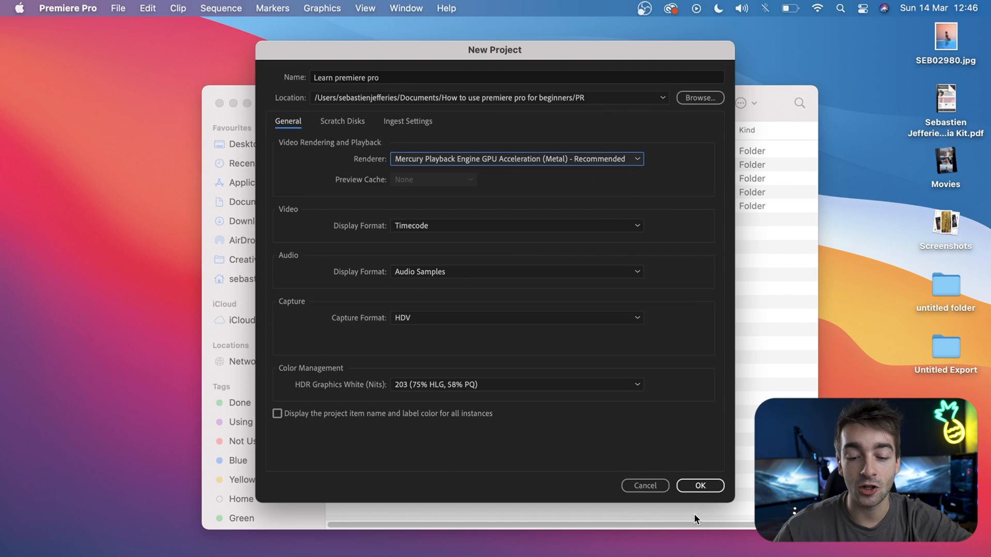
{"action": "left_click", "coordinate": [698, 486]}
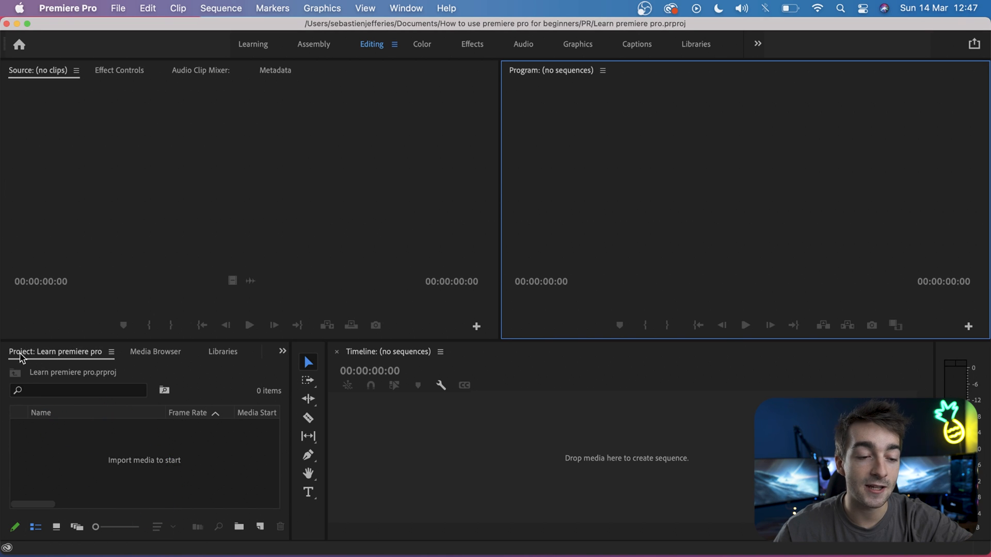
Import the Footage, FX, Music and Social Animations folders from Finder into the project.
{"action": "left_click", "coordinate": [134, 459]}
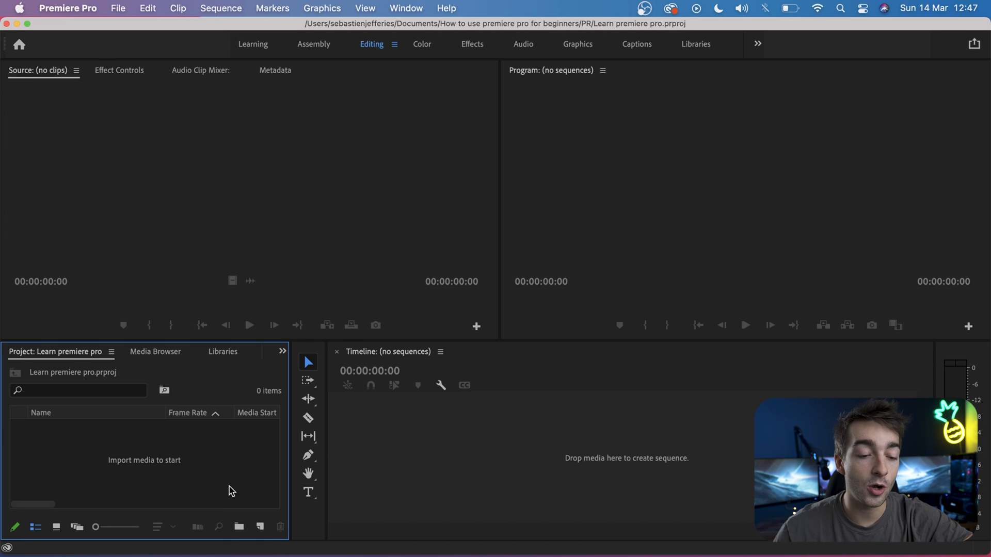
{"action": "left_click", "coordinate": [277, 553]}
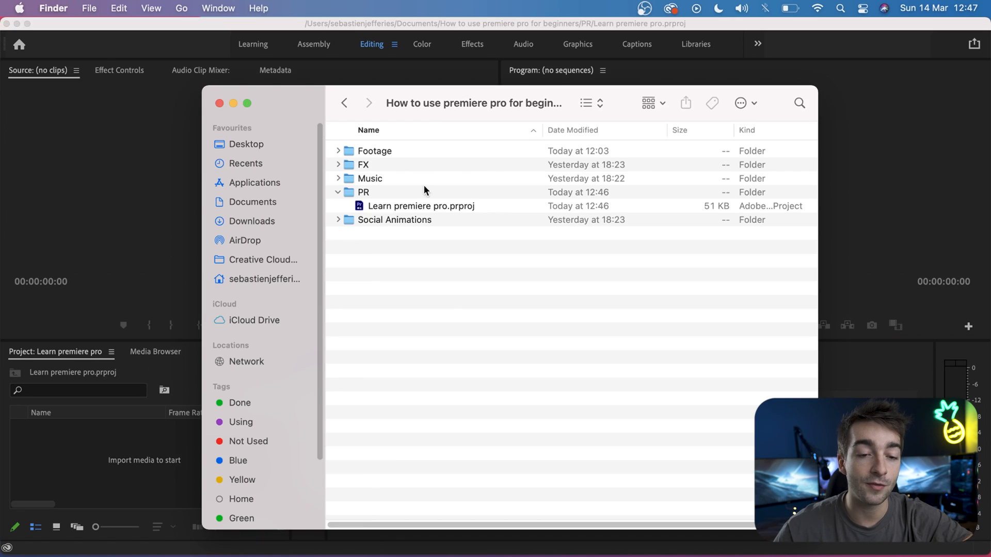
{"action": "left_click", "coordinate": [381, 152]}
{"action": "left_click", "coordinate": [380, 164], "text": "shift"}
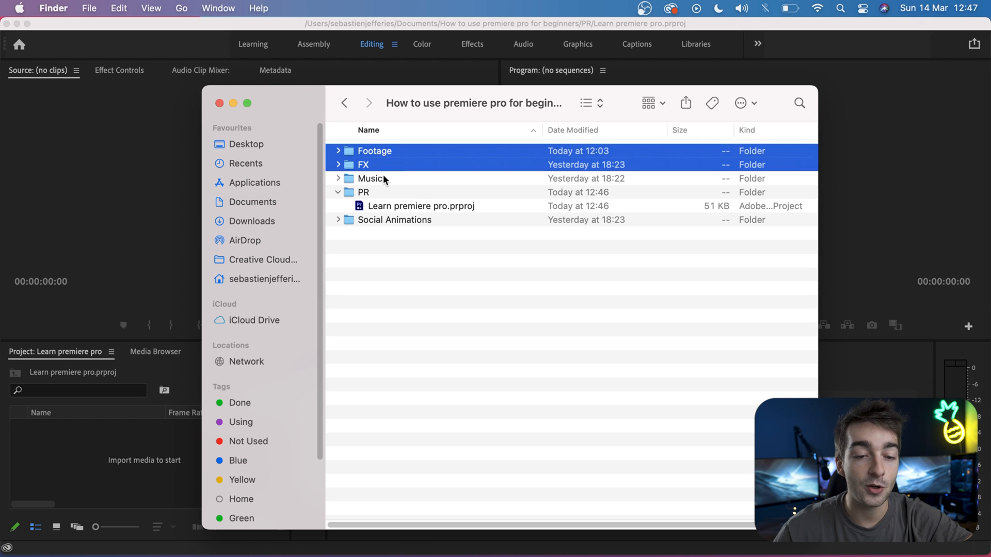
{"action": "left_click", "coordinate": [383, 177], "text": "shift"}
{"action": "left_click", "coordinate": [379, 222], "text": "super"}
{"action": "left_click_drag", "start_coordinate": [372, 183], "coordinate": [122, 454]}
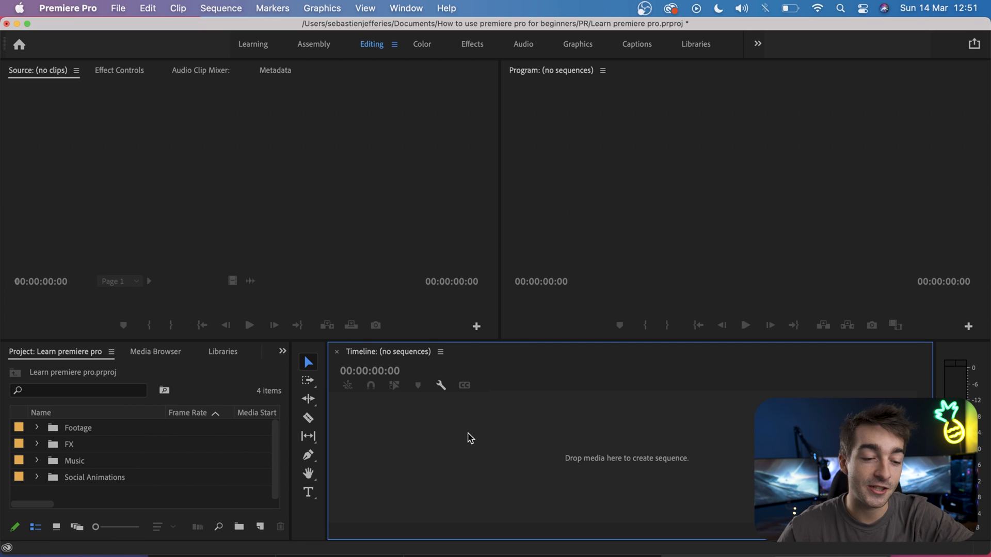
Create a sequence from the A-ROLL.MP4 clip in the Footage bin by placing it in the empty timeline.
{"action": "left_click", "coordinate": [37, 428]}
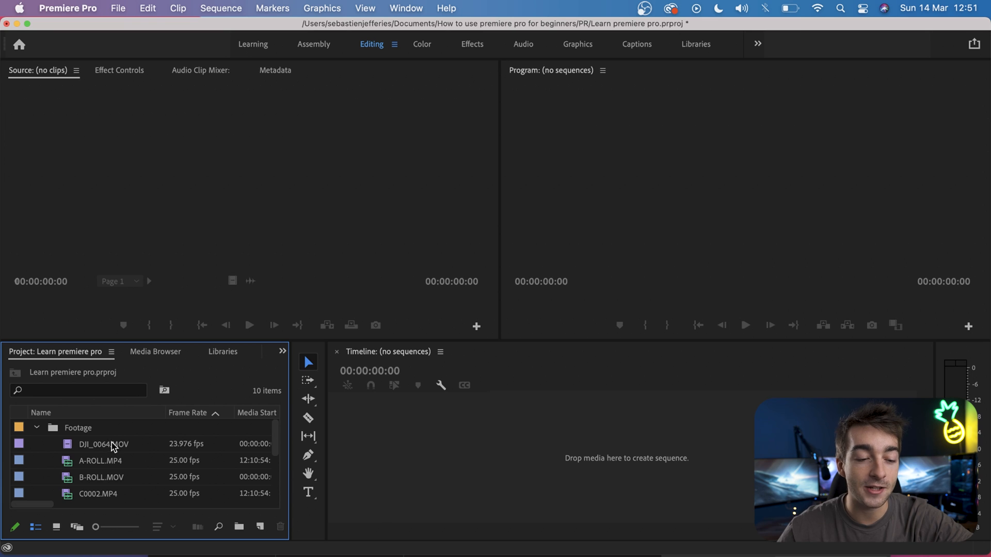
{"action": "scroll", "coordinate": [121, 451], "scroll_direction": "down", "scroll_amount": 1}
{"action": "scroll", "coordinate": [115, 470], "scroll_direction": "up", "scroll_amount": 1}
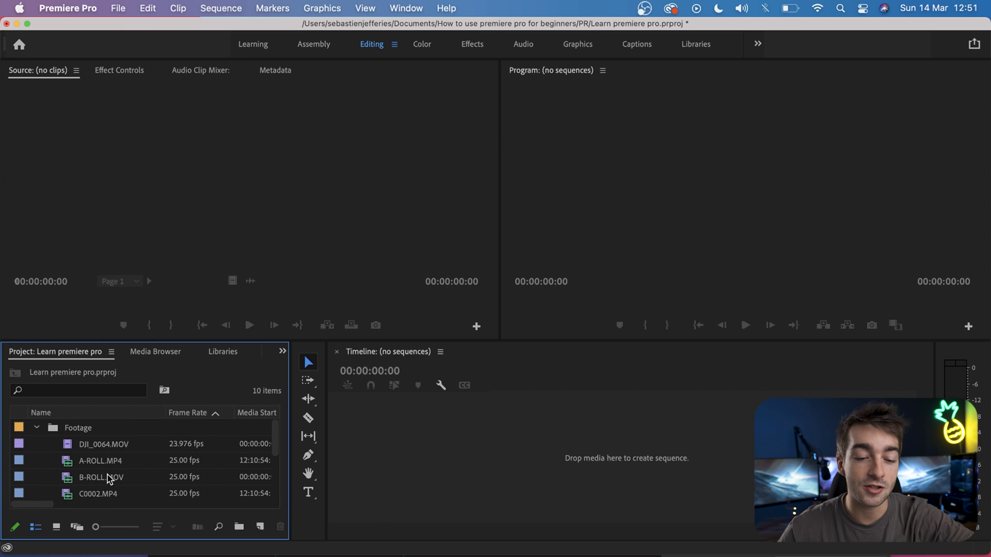
{"action": "left_click", "coordinate": [110, 463]}
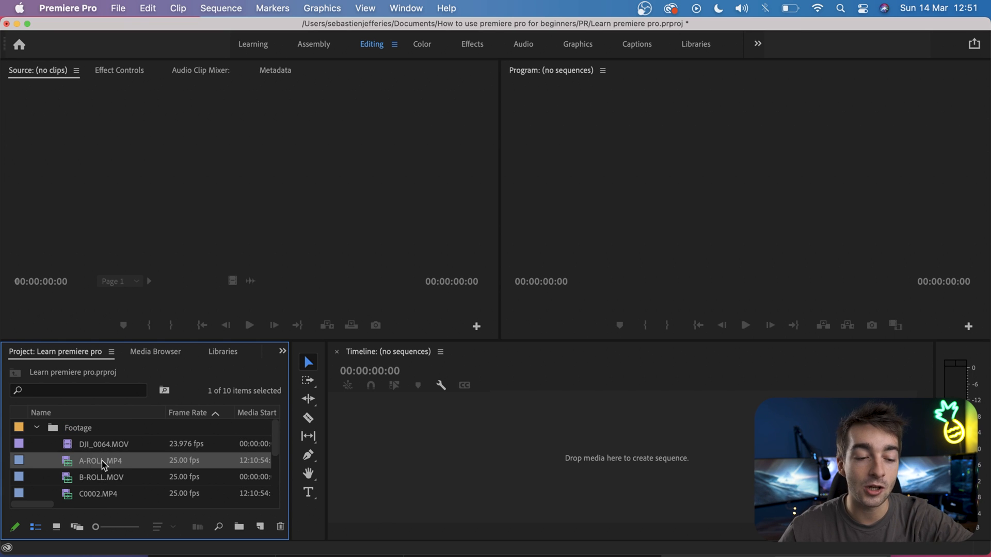
{"action": "left_click_drag", "start_coordinate": [117, 464], "coordinate": [602, 456]}
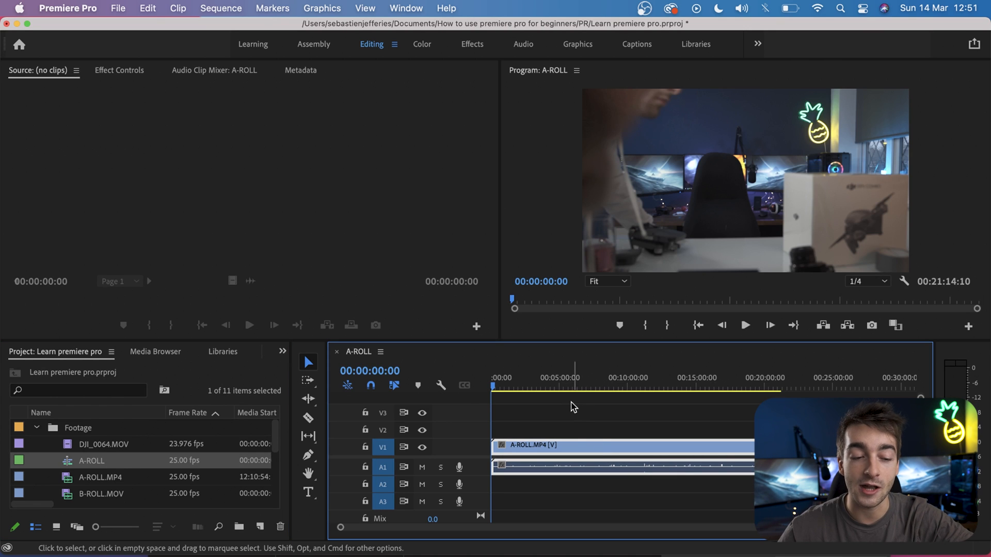
{"action": "right_click", "coordinate": [99, 479]}
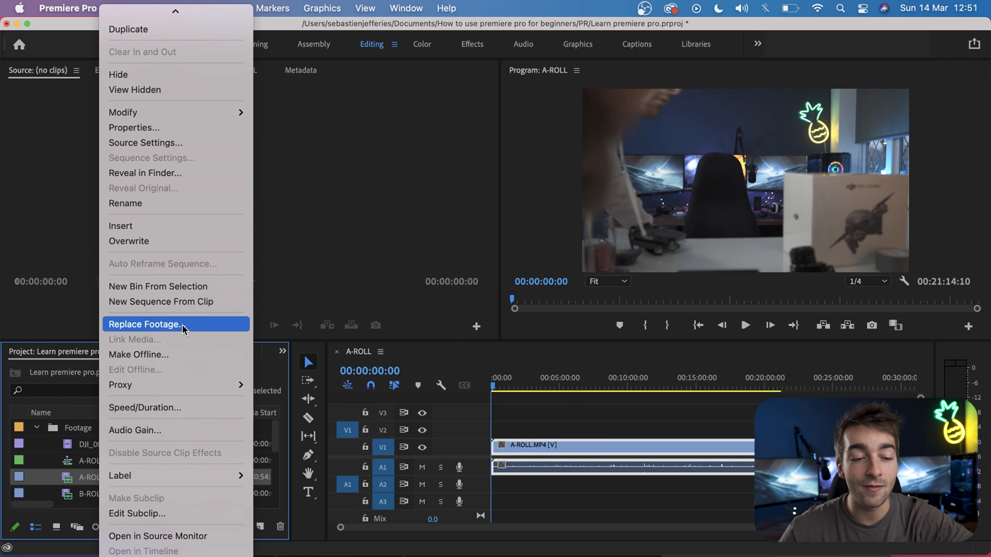
{"action": "left_click", "coordinate": [648, 432]}
Rename the A-ROLL sequence as "learn premiere pro".
{"action": "left_click", "coordinate": [97, 462]}
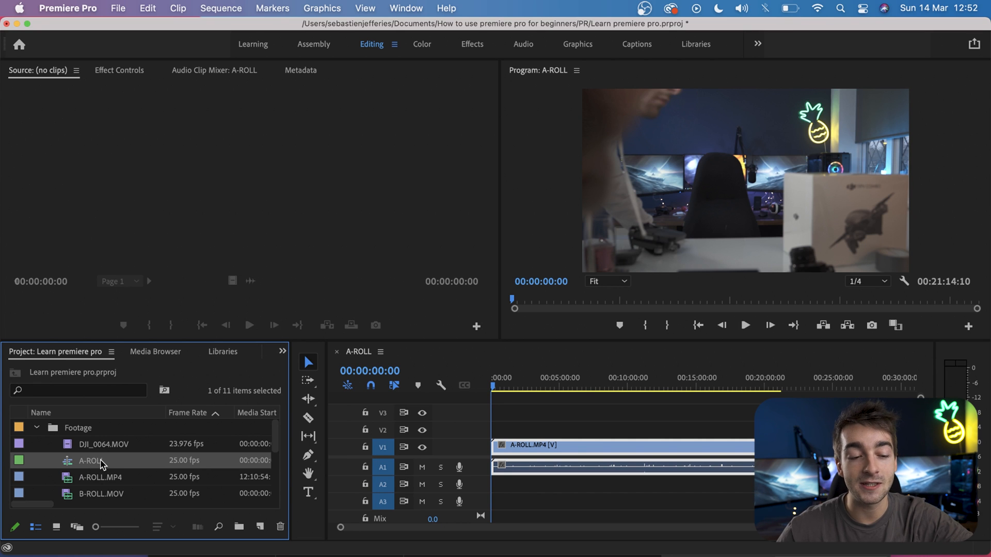
{"action": "double_click", "coordinate": [109, 462]}
{"action": "left_click", "coordinate": [128, 460]}
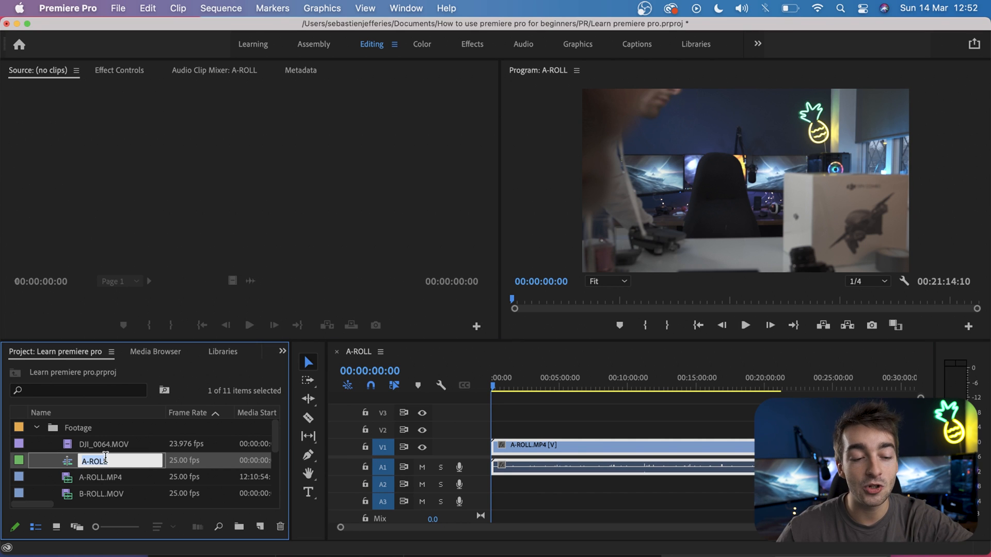
{"action": "type", "text": "learn p"}
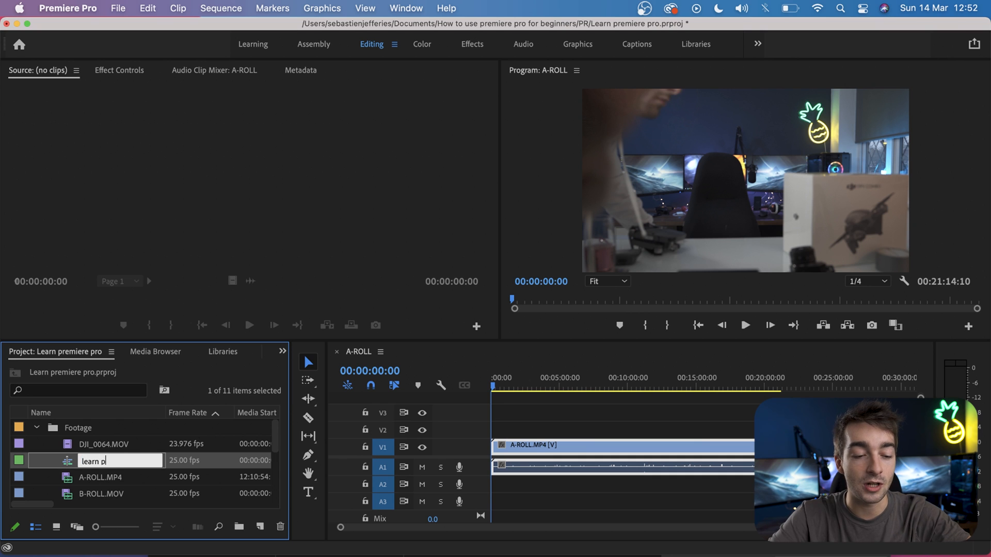
{"action": "type", "text": "remiere pro"}
{"action": "key", "text": "Tab"}
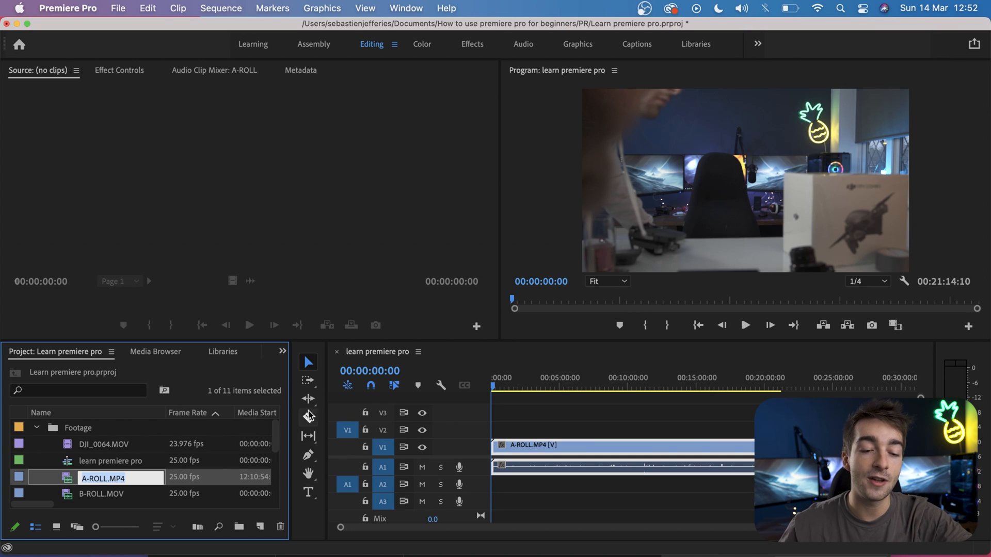
{"action": "left_click", "coordinate": [116, 462]}
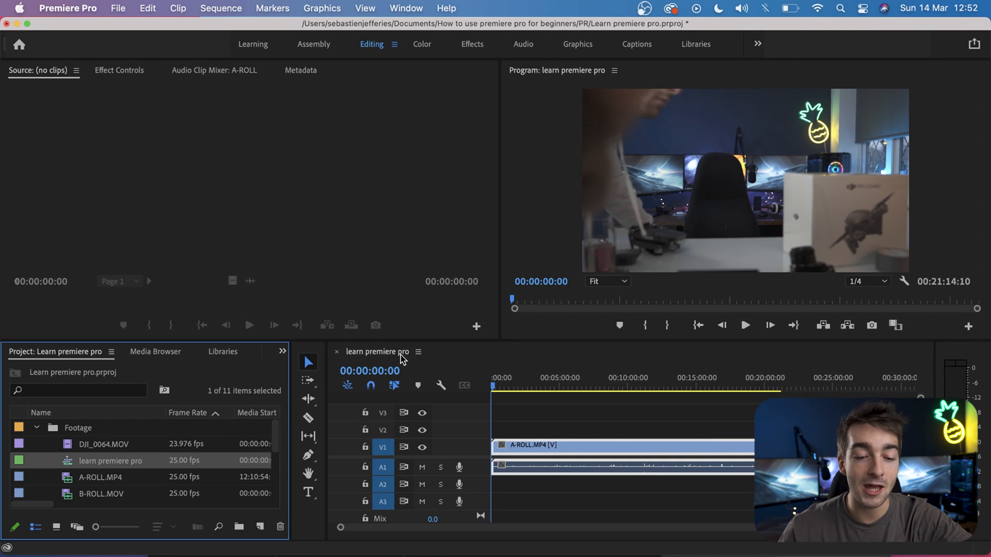
Check the frame size and timebase in the sequence's settings and accept them.
{"action": "left_click", "coordinate": [387, 356]}
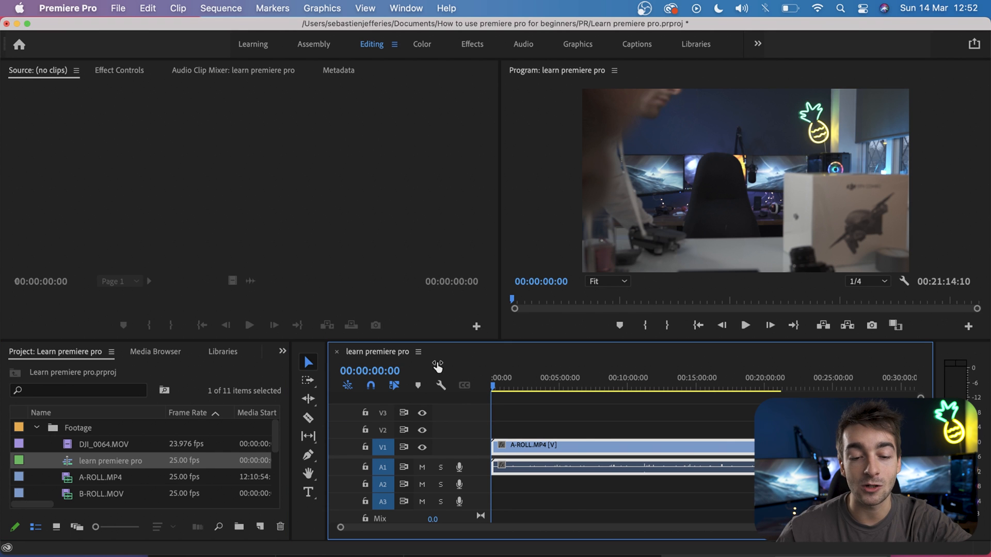
{"action": "left_click", "coordinate": [534, 410]}
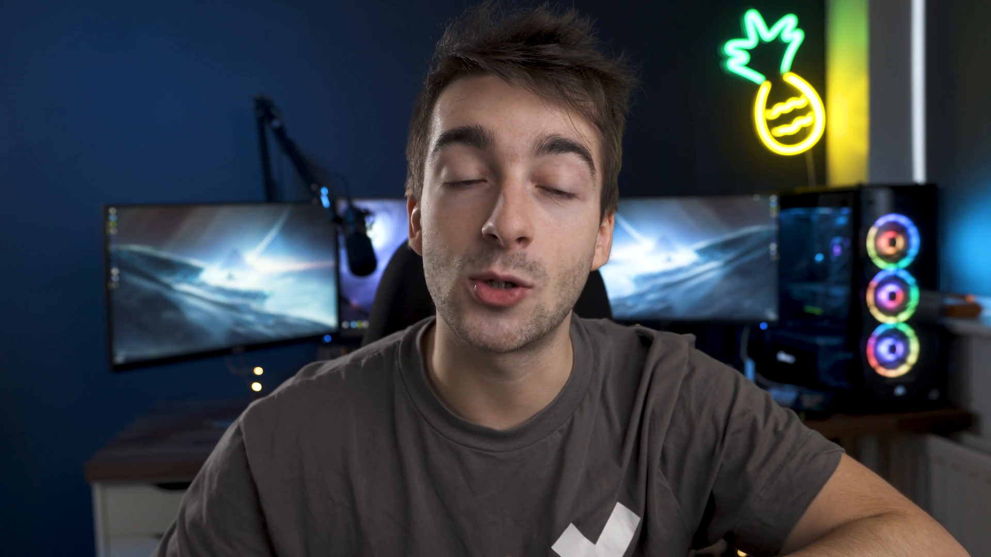
{"action": "left_click", "coordinate": [220, 9]}
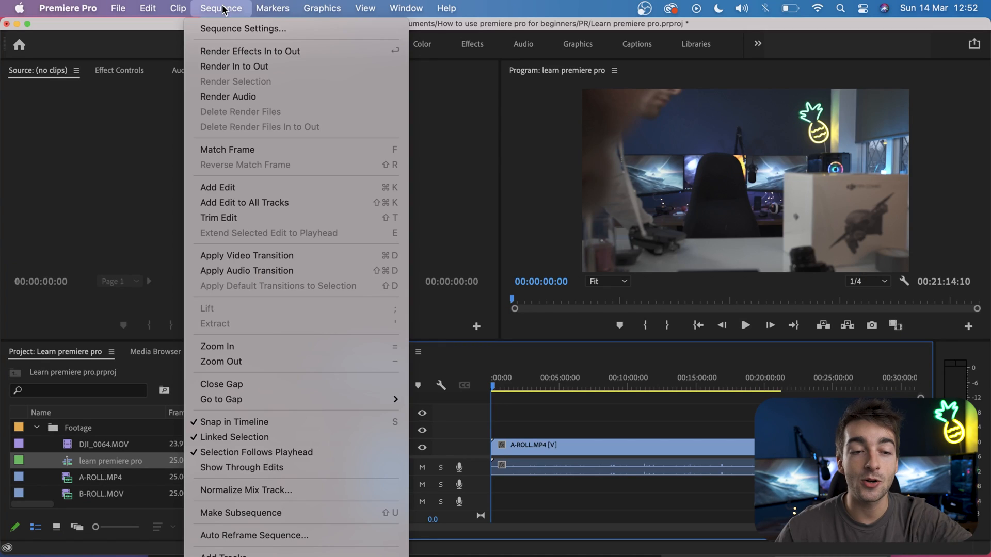
{"action": "left_click", "coordinate": [232, 28]}
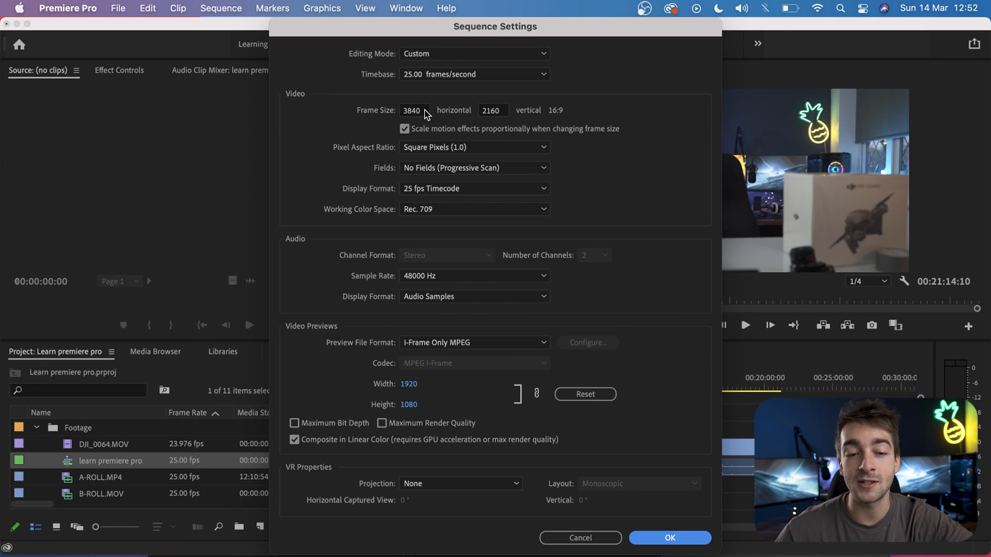
{"action": "left_click", "coordinate": [438, 75]}
{"action": "left_click", "coordinate": [442, 75]}
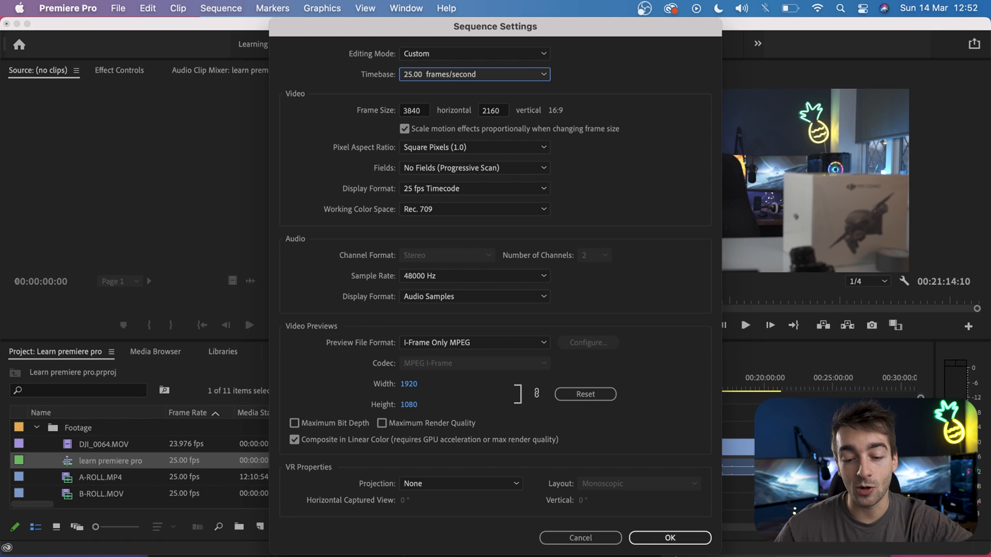
{"action": "left_click", "coordinate": [668, 538]}
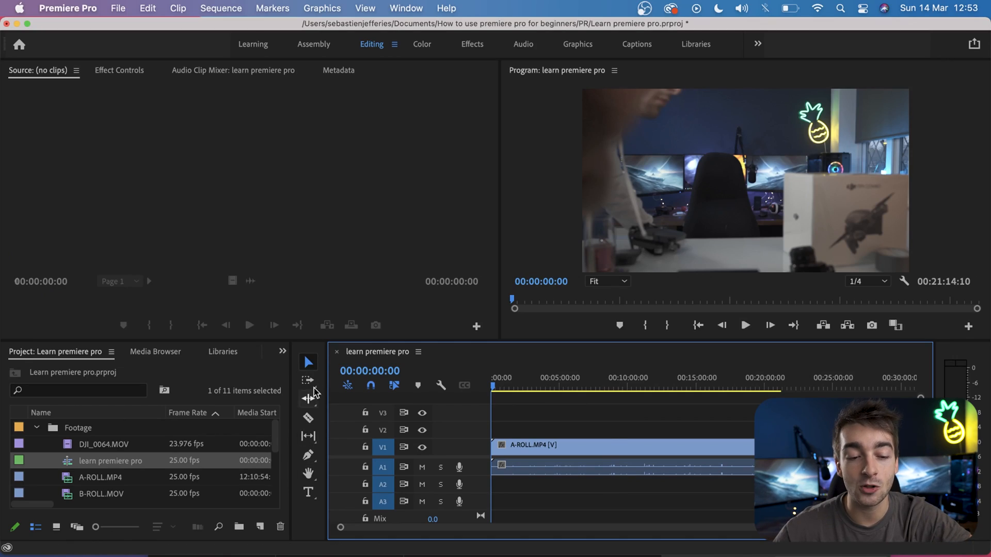
Split the A-ROLL.MP4 clip with the Razor tool at six points along the first part of the timeline.
{"action": "left_click", "coordinate": [309, 419]}
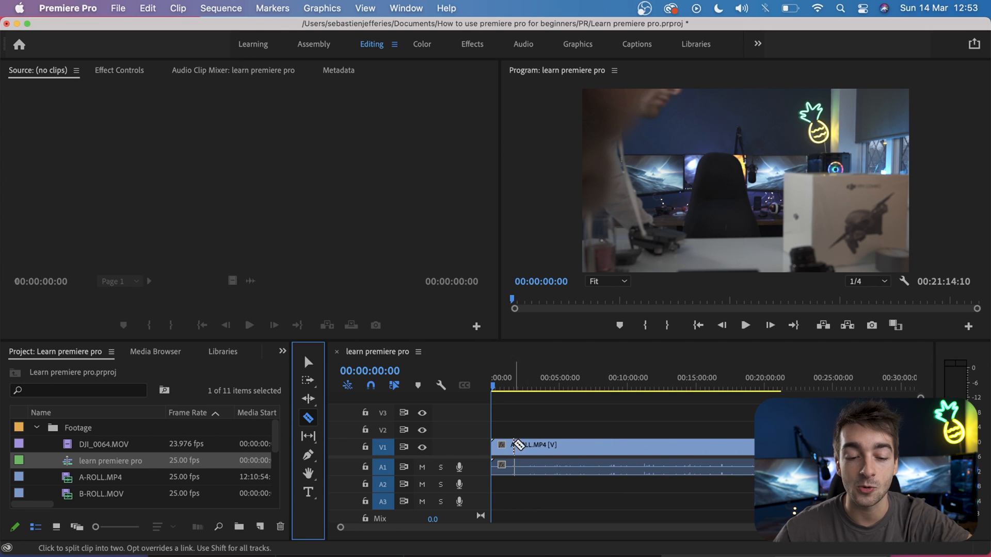
{"action": "left_click", "coordinate": [511, 447]}
{"action": "left_click", "coordinate": [525, 447]}
{"action": "left_click", "coordinate": [542, 446]}
{"action": "left_click", "coordinate": [561, 447]}
{"action": "left_click", "coordinate": [585, 447]}
{"action": "left_click", "coordinate": [611, 447]}
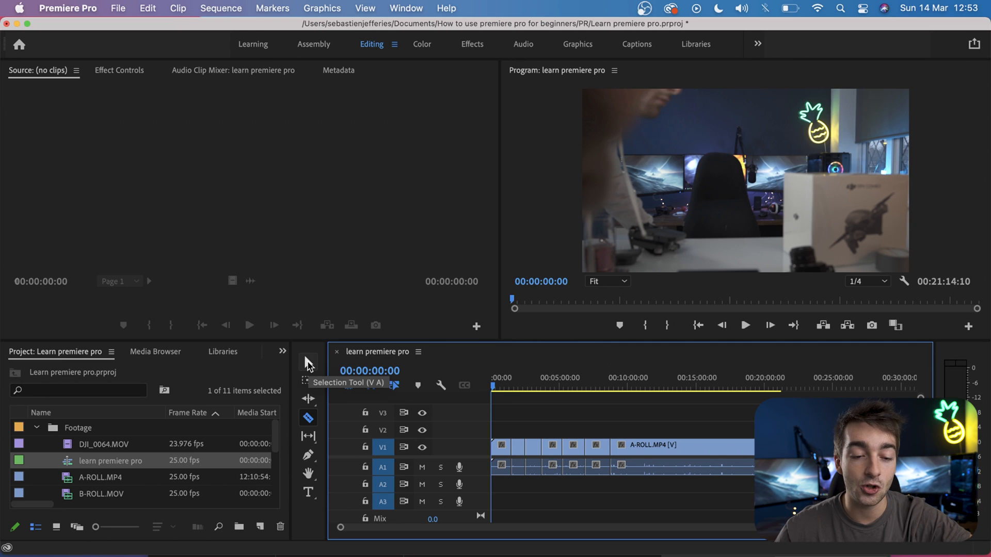
Move the sixth A-ROLL.MP4 segment out of the row of cuts to beyond the end of the remaining footage.
{"action": "left_click", "coordinate": [309, 365]}
{"action": "left_click", "coordinate": [533, 447]}
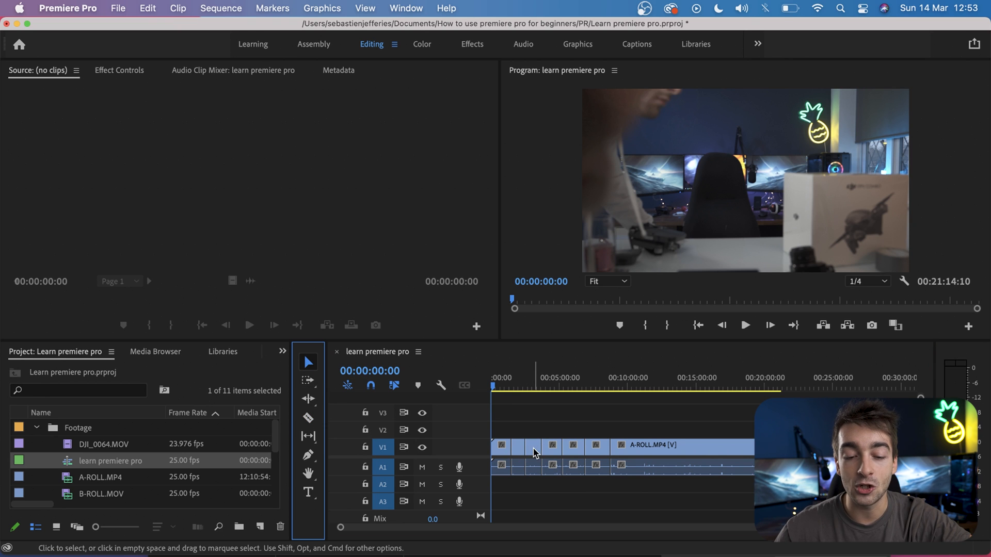
{"action": "left_click", "coordinate": [597, 448]}
{"action": "left_click_drag", "start_coordinate": [597, 448], "coordinate": [745, 451]}
Delete the fifth A-ROLL.MP4 segment and extend the fourth segment's end across the gap to the long remaining clip.
{"action": "left_click", "coordinate": [578, 449]}
{"action": "key", "text": "Delete"}
{"action": "key", "text": "space"}
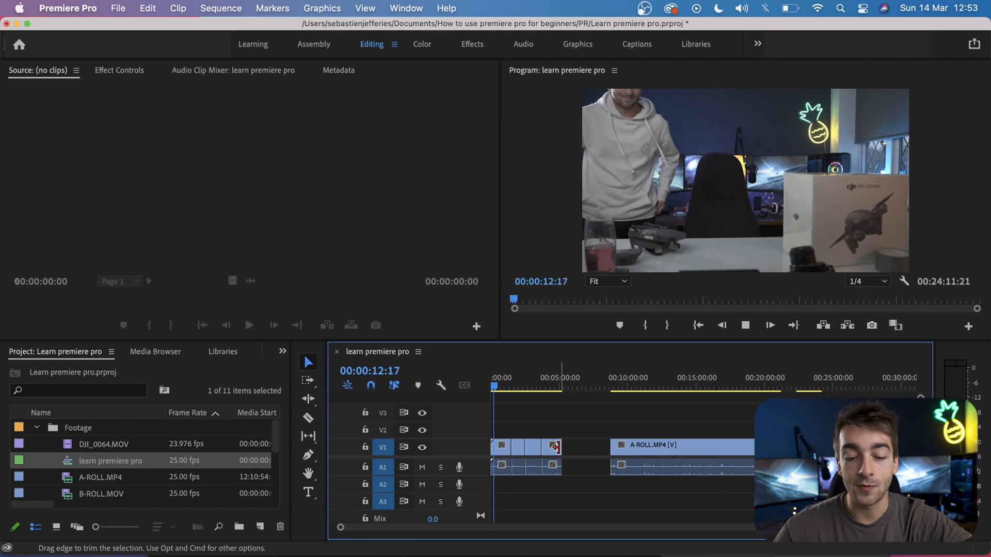
{"action": "left_click_drag", "start_coordinate": [558, 447], "coordinate": [610, 447]}
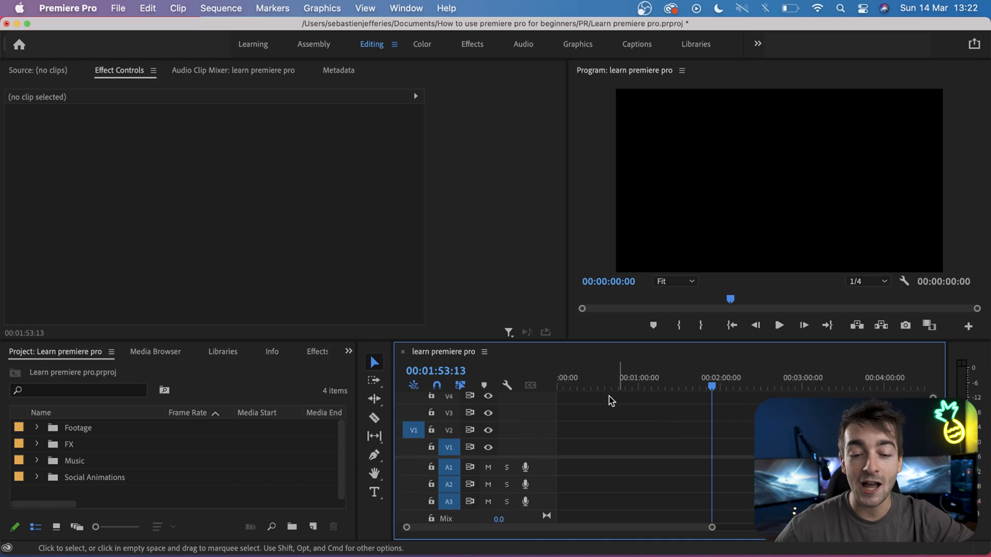
Place A-ROLL.MP4 from the Footage bin near the start of track V1 and move the playhead to 00:00:53:24.
{"action": "left_click", "coordinate": [238, 384]}
{"action": "left_click", "coordinate": [791, 125]}
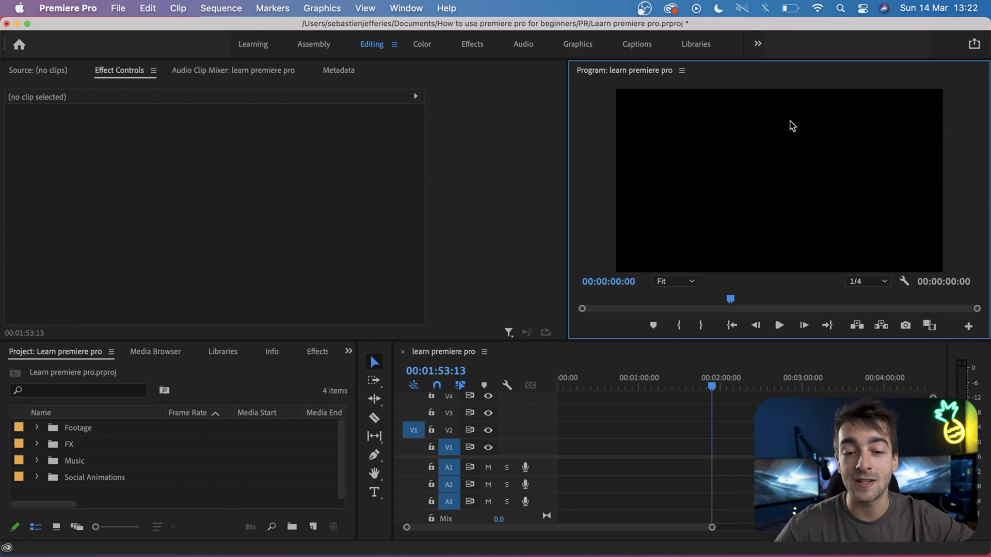
{"action": "left_click", "coordinate": [36, 428]}
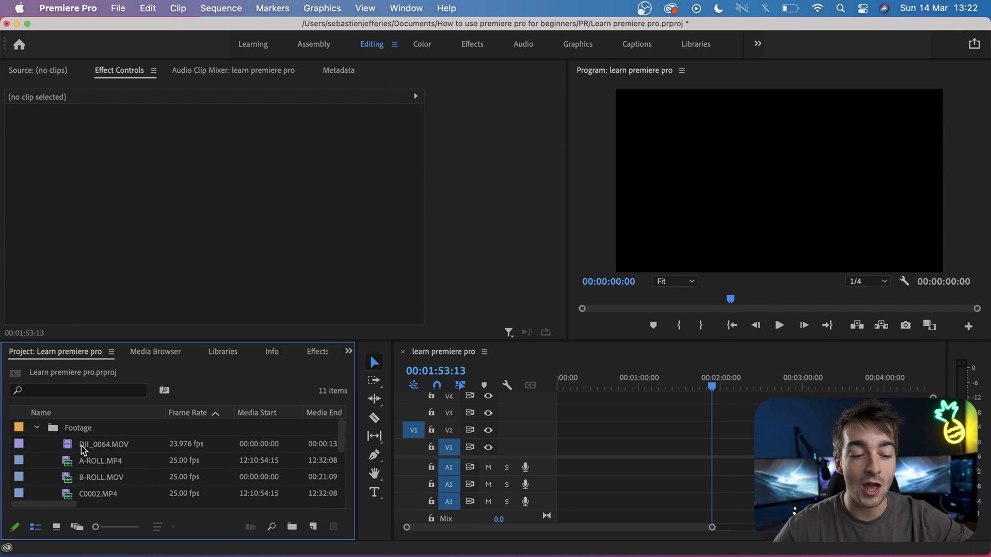
{"action": "left_click_drag", "start_coordinate": [92, 463], "coordinate": [570, 462]}
{"action": "left_click", "coordinate": [632, 386]}
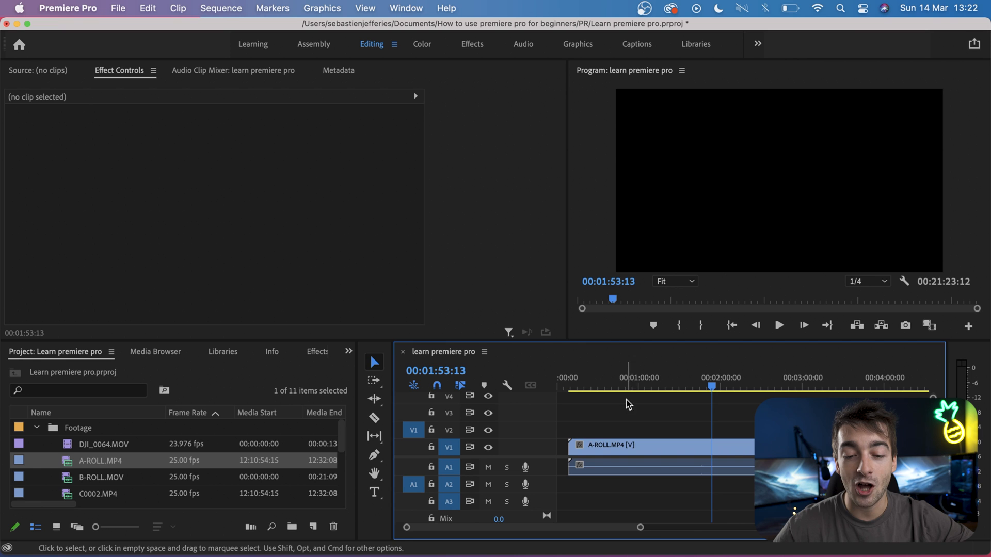
{"action": "left_click", "coordinate": [691, 197]}
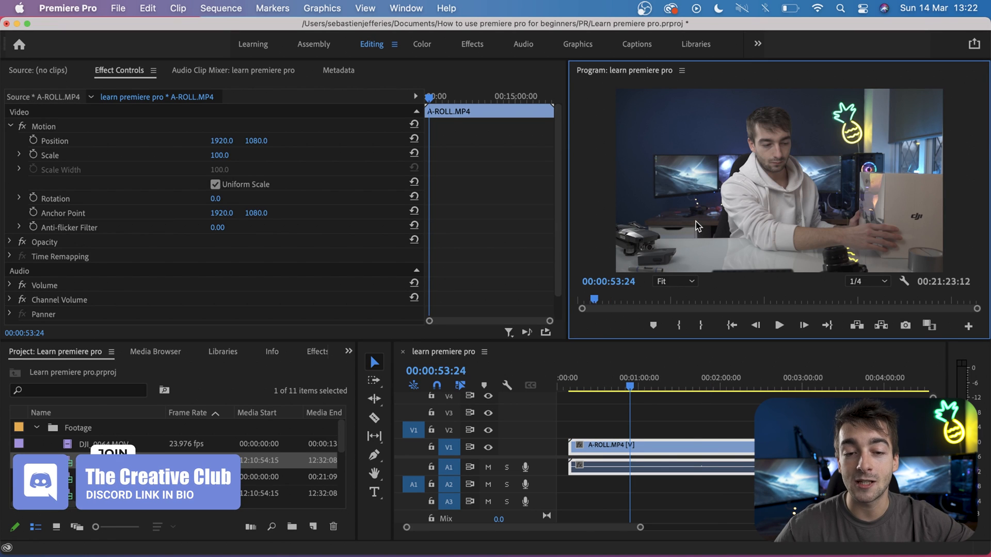
Close the Audio Clip Mixer and Metadata panels, leaving Effect Controls in their group.
{"action": "left_click", "coordinate": [333, 137]}
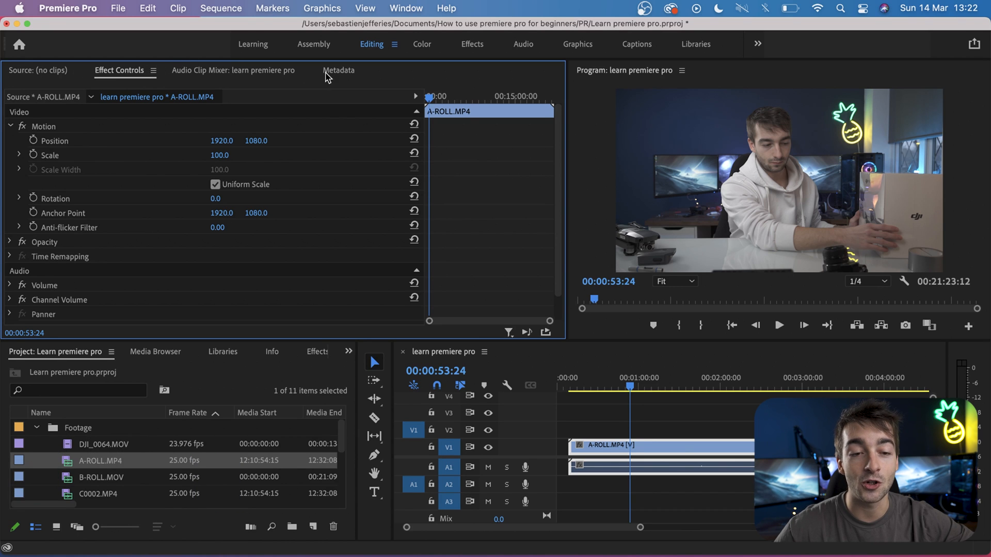
{"action": "left_click", "coordinate": [247, 72]}
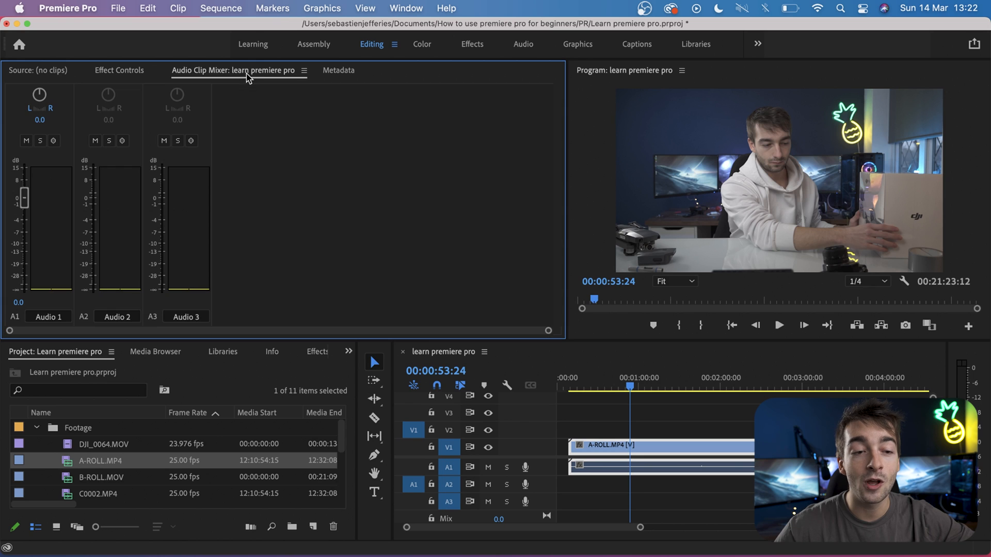
{"action": "left_click", "coordinate": [303, 72]}
{"action": "left_click", "coordinate": [325, 85]}
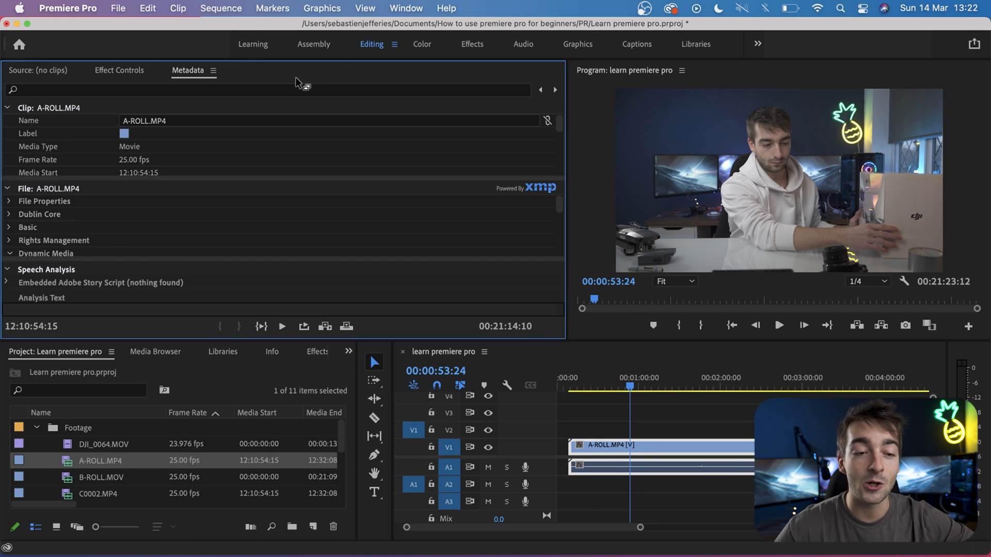
{"action": "left_click", "coordinate": [213, 70]}
{"action": "left_click", "coordinate": [226, 85]}
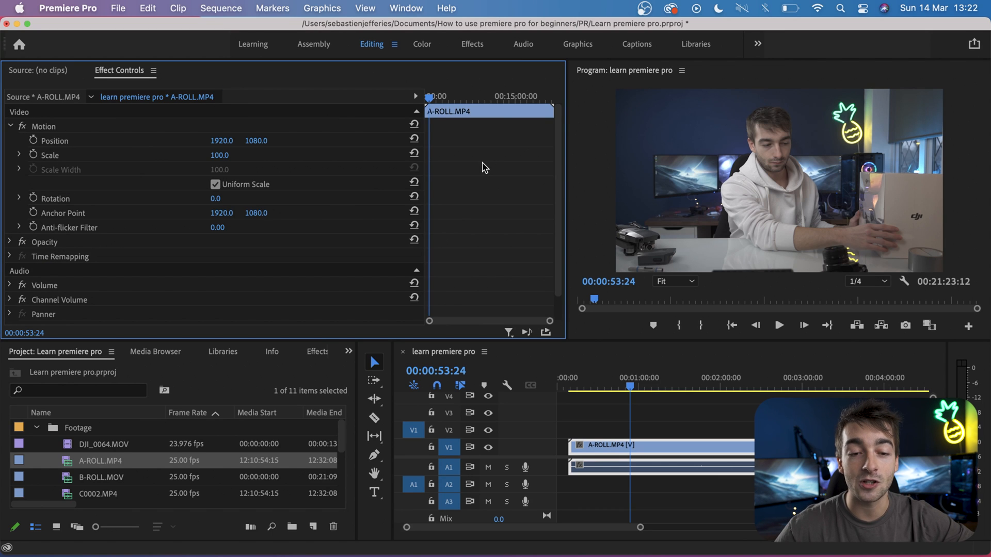
Close the Media Browser, Libraries and Info panels, and dock the Project panel between Source and Effect Controls.
{"action": "left_click", "coordinate": [178, 352]}
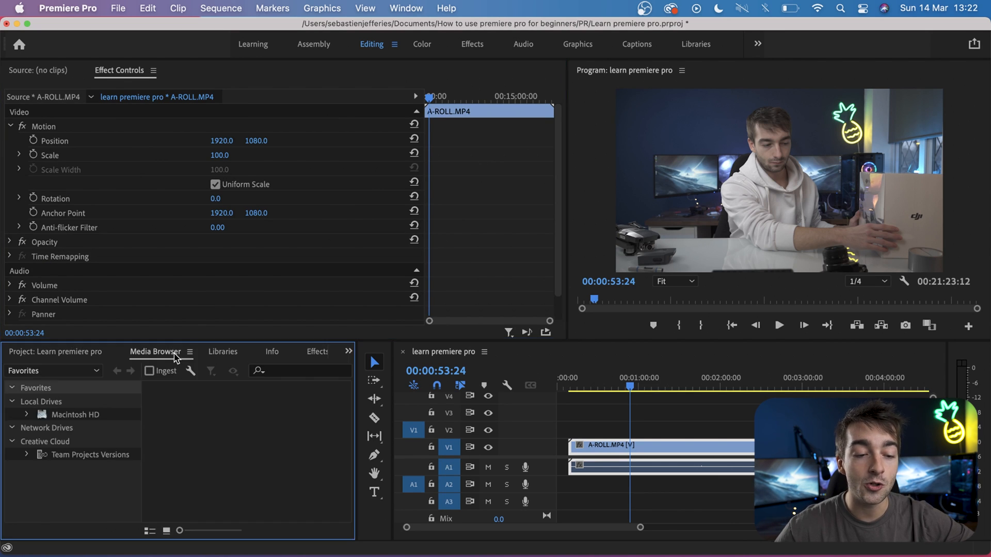
{"action": "left_click", "coordinate": [190, 353]}
{"action": "left_click", "coordinate": [198, 365]}
{"action": "left_click", "coordinate": [169, 352]}
{"action": "left_click", "coordinate": [172, 362]}
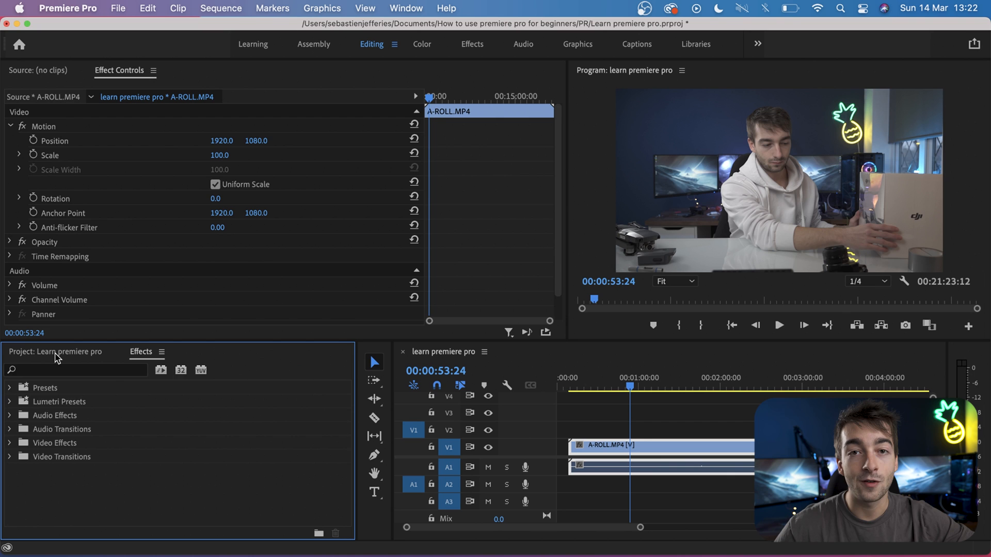
{"action": "left_click", "coordinate": [55, 354]}
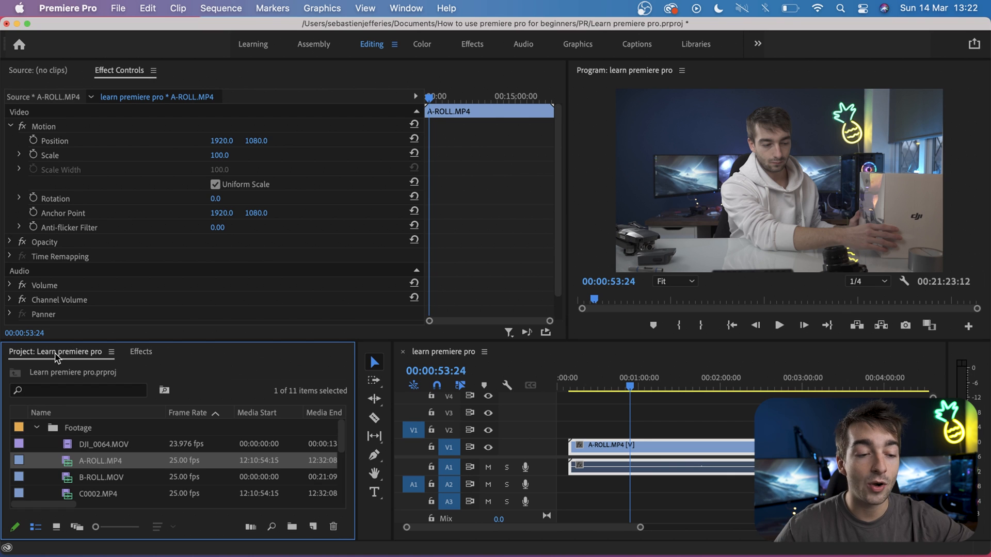
{"action": "left_click_drag", "start_coordinate": [57, 357], "coordinate": [188, 82]}
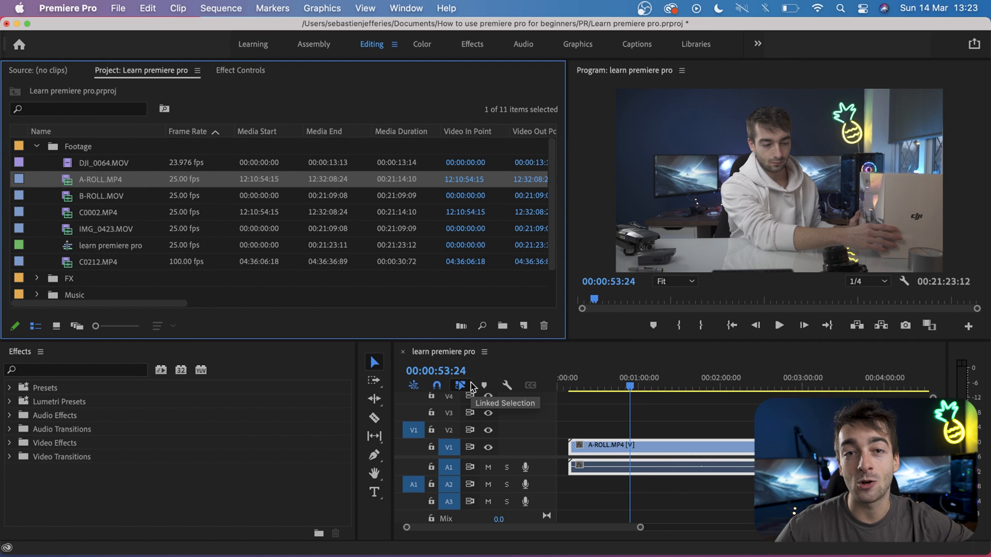
Apply the Gaussian Blur video effect from Blur & Sharpen to the A-ROLL.MP4 clip in the timeline.
{"action": "left_click", "coordinate": [50, 372]}
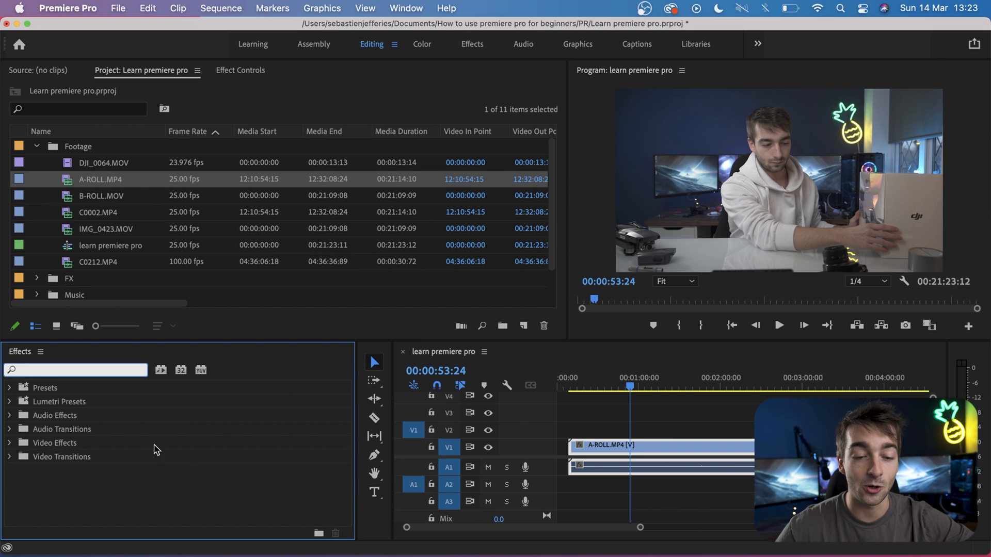
{"action": "left_click", "coordinate": [12, 442]}
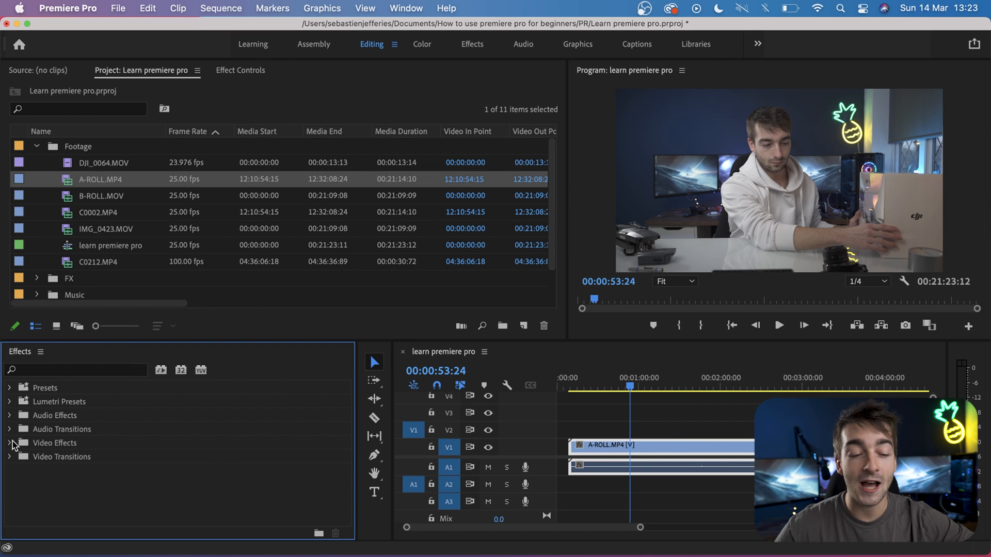
{"action": "left_click", "coordinate": [42, 447]}
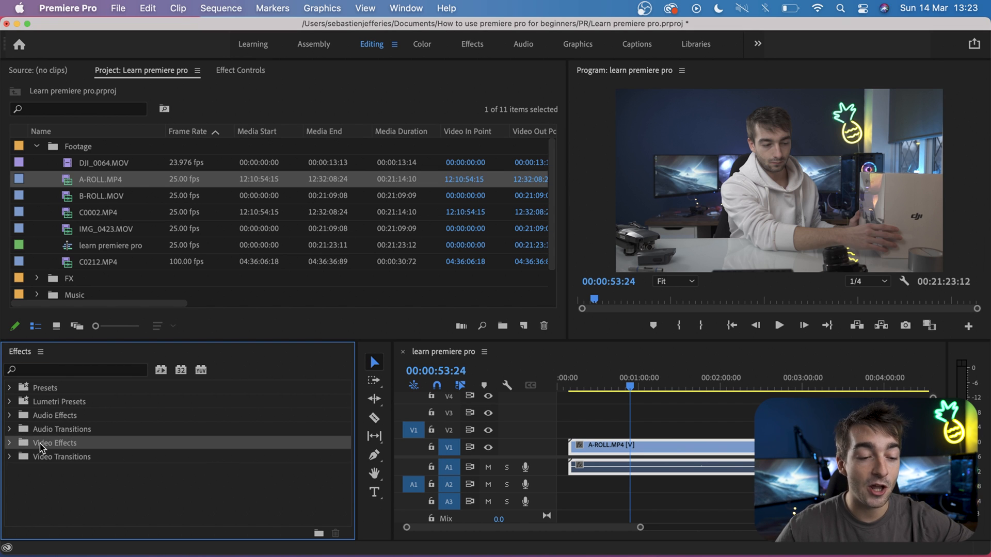
{"action": "left_click", "coordinate": [10, 443]}
{"action": "left_click", "coordinate": [18, 470]}
{"action": "scroll", "coordinate": [66, 471], "scroll_direction": "down", "scroll_amount": 3}
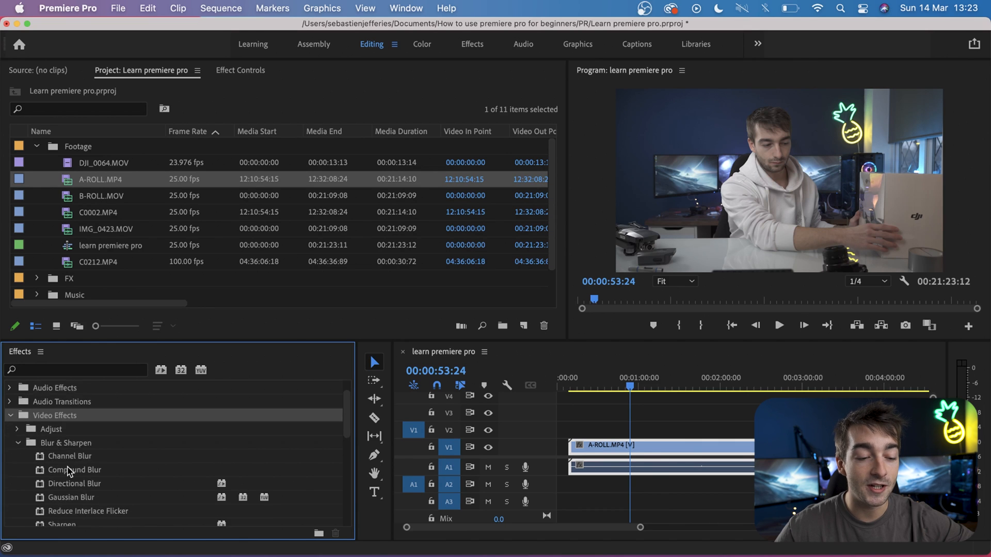
{"action": "left_click_drag", "start_coordinate": [70, 484], "coordinate": [598, 447]}
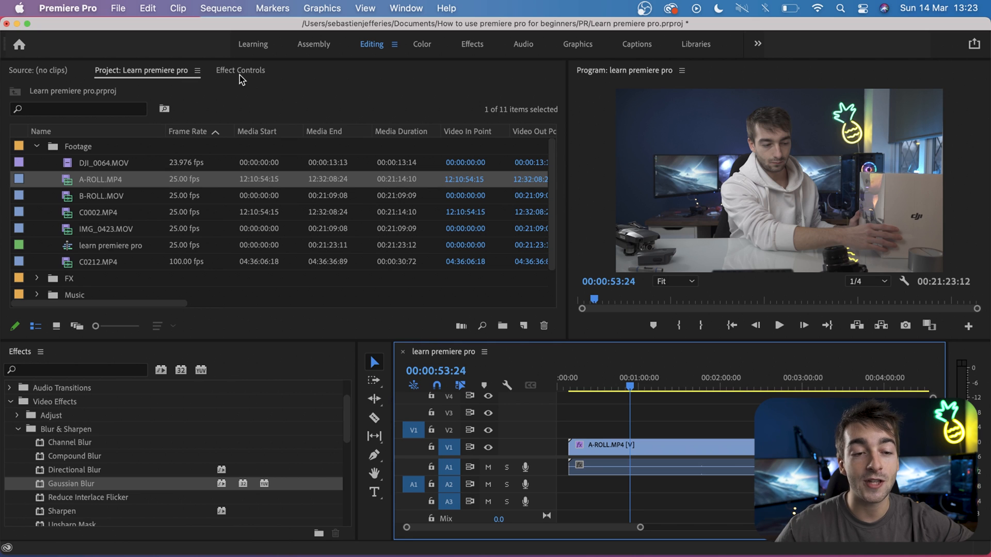
Try a Gaussian Blur Blurriness of 76 on the A-ROLL.MP4 clip, and return it to 0.
{"action": "left_click", "coordinate": [628, 453]}
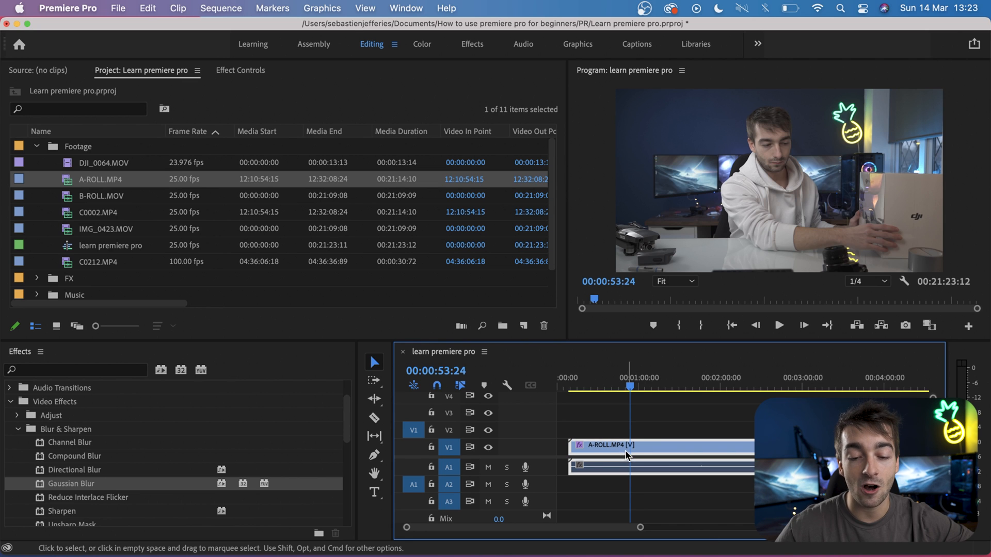
{"action": "left_click", "coordinate": [237, 71]}
{"action": "scroll", "coordinate": [315, 254], "scroll_direction": "down", "scroll_amount": 2}
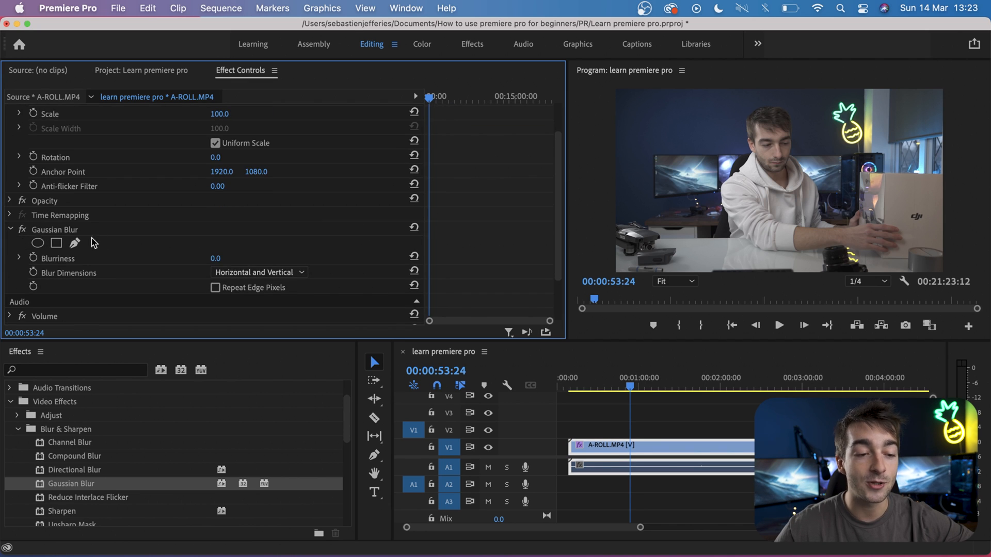
{"action": "left_click", "coordinate": [72, 232]}
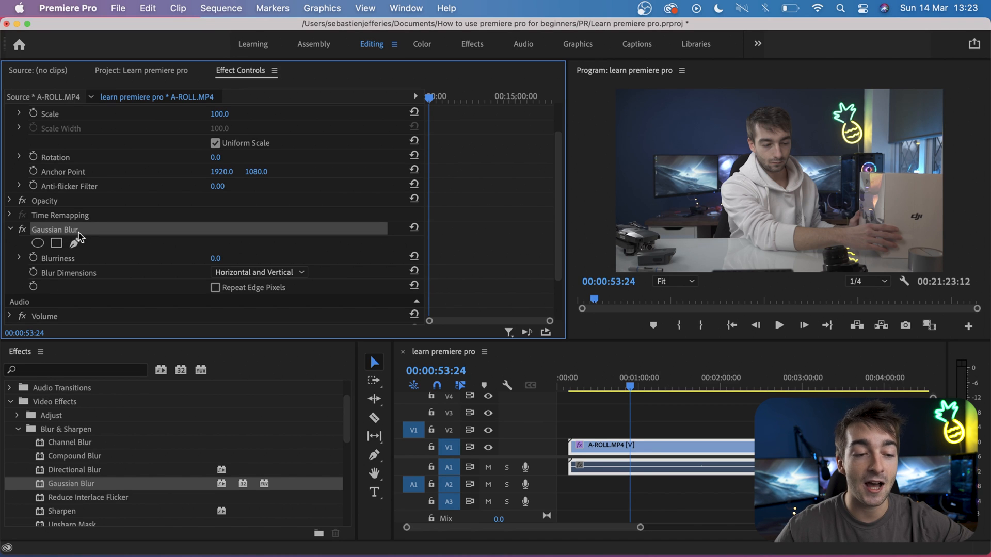
{"action": "left_click", "coordinate": [213, 259]}
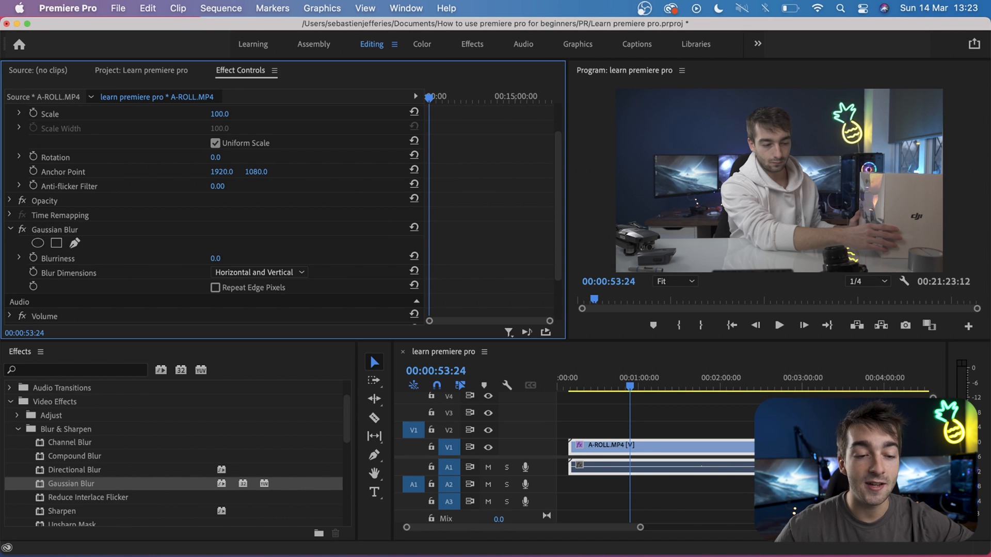
{"action": "left_click_drag", "start_coordinate": [213, 259], "coordinate": [309, 259]}
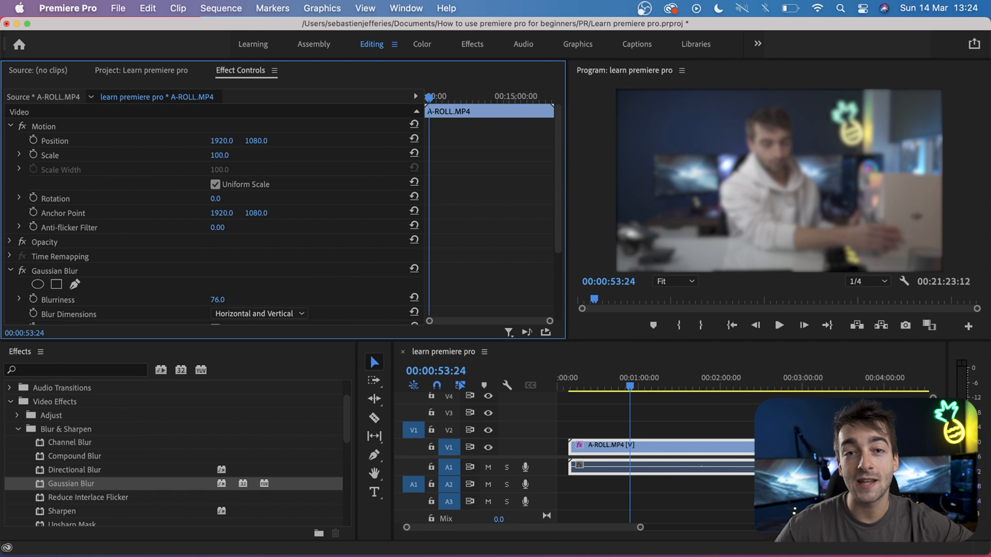
{"action": "left_click_drag", "start_coordinate": [217, 299], "coordinate": [230, 298]}
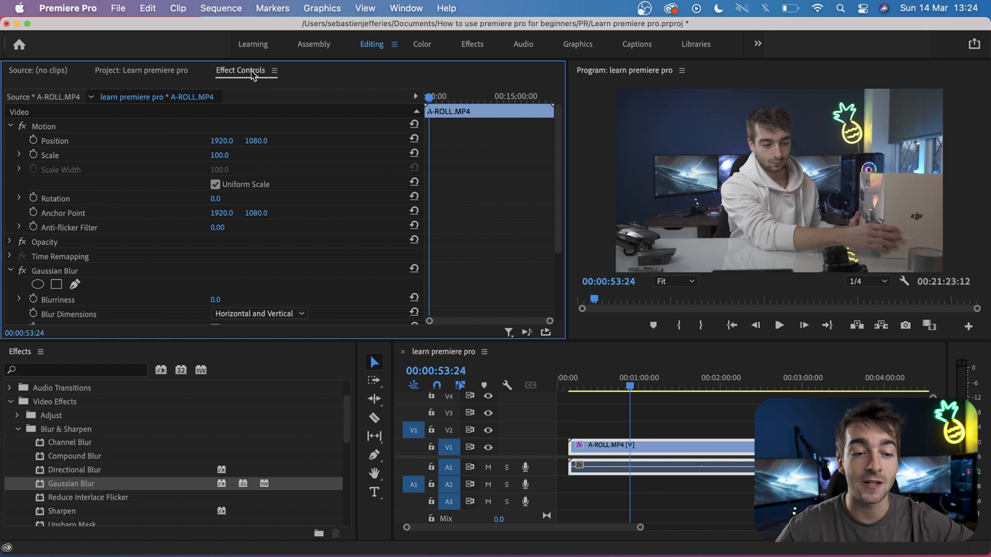
Try a vertical Position of 773 and a Scale of 188 on the A-ROLL.MP4 clip, and reset both parameters.
{"action": "mouse_move", "coordinate": [258, 144]}
{"action": "left_mouse_down"}
{"action": "mouse_move", "coordinate": [186, 145]}
{"action": "mouse_move", "coordinate": [265, 155]}
{"action": "left_mouse_up"}
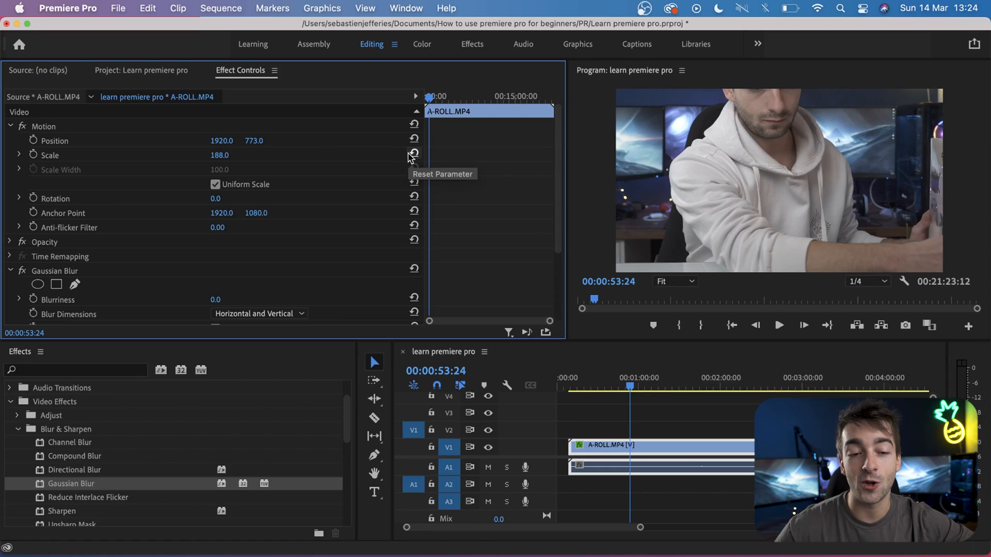
{"action": "left_click", "coordinate": [413, 153]}
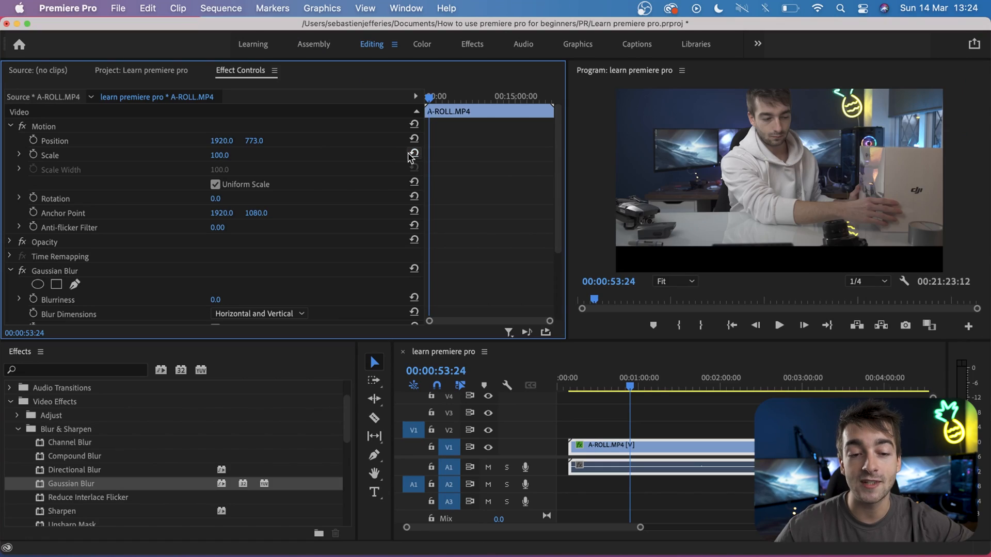
{"action": "left_click", "coordinate": [413, 141]}
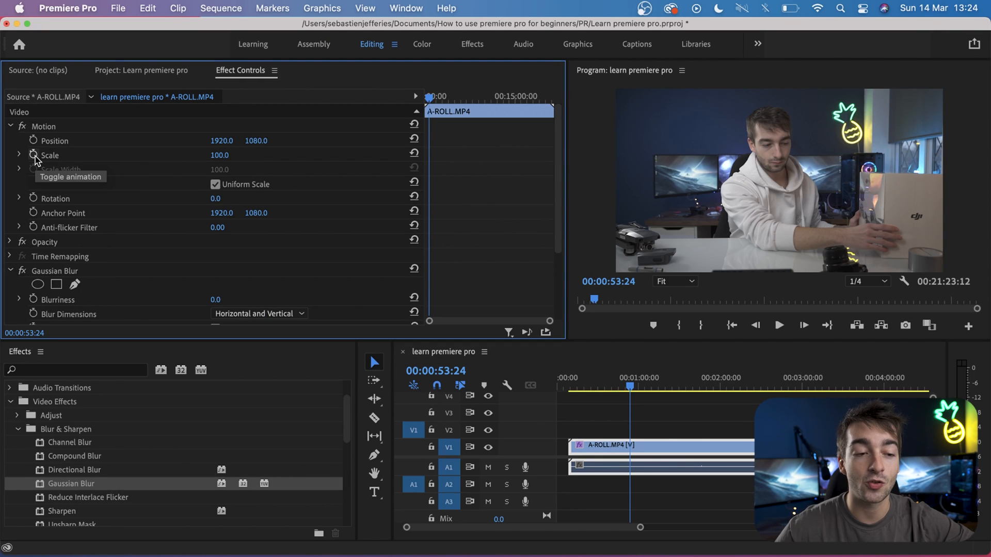
Animate a zoom-in on A-ROLL.MP4 with a Scale keyframe of 100 at 00:00:53:24 and a larger one further on, and play it back.
{"action": "left_click", "coordinate": [33, 155]}
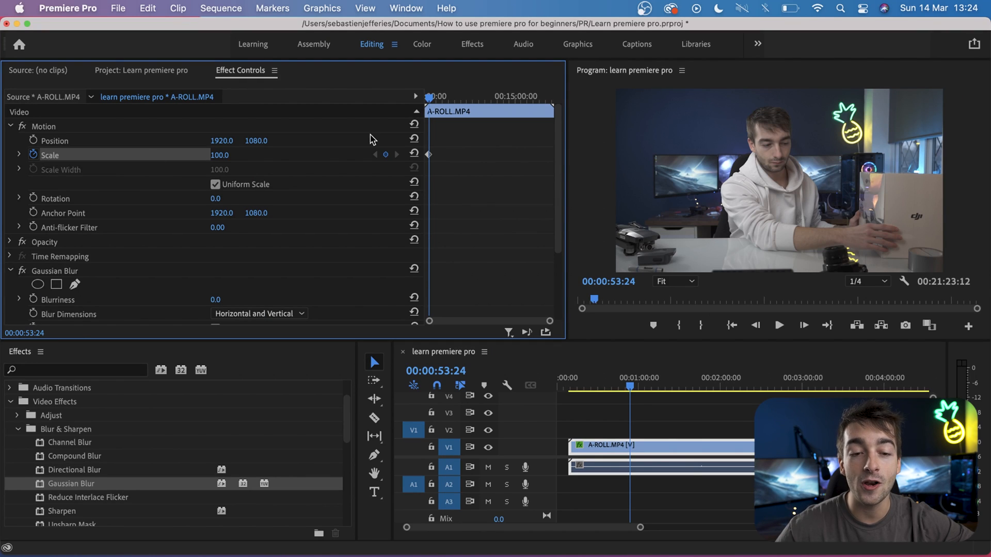
{"action": "left_click", "coordinate": [434, 98]}
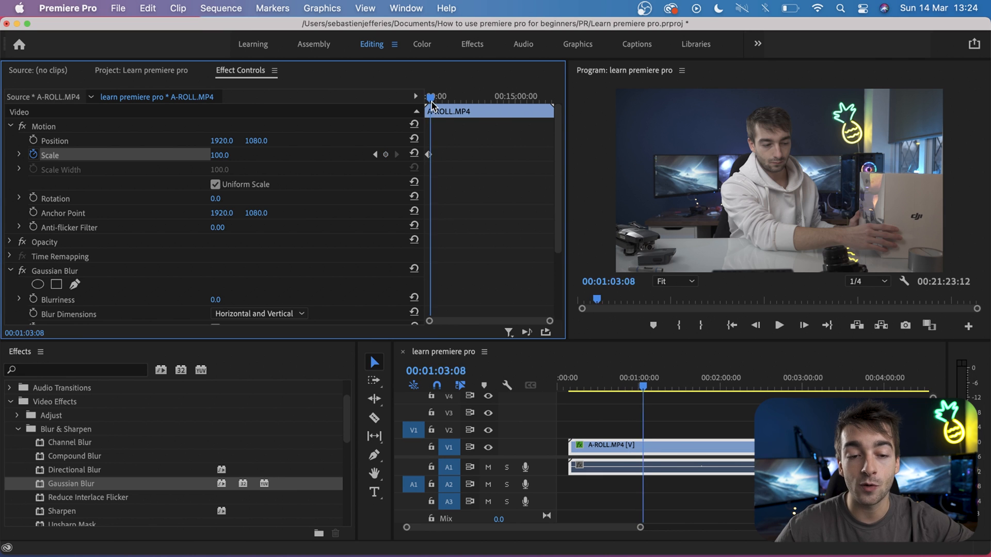
{"action": "left_click_drag", "start_coordinate": [436, 106], "coordinate": [437, 106]}
{"action": "left_click_drag", "start_coordinate": [239, 162], "coordinate": [295, 162]}
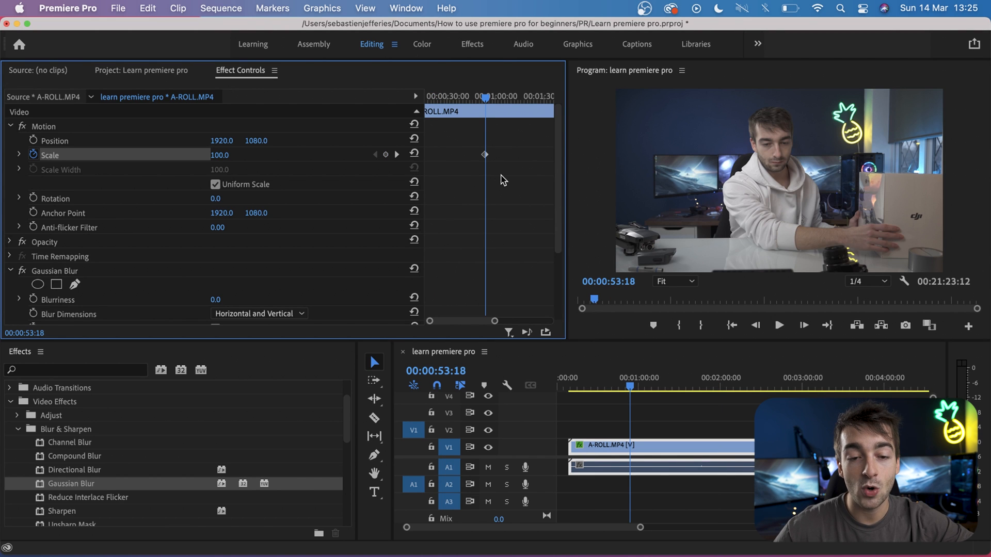
{"action": "key", "text": "space"}
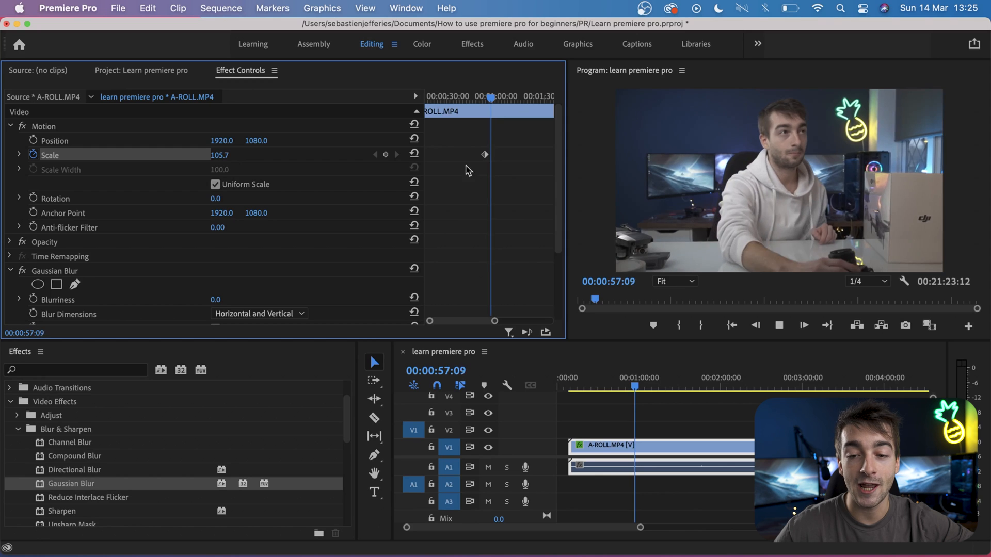
Move the second Scale keyframe of A-ROLL.MP4 earlier to 00:00:59:16 and play back the faster zoom.
{"action": "key", "text": "space"}
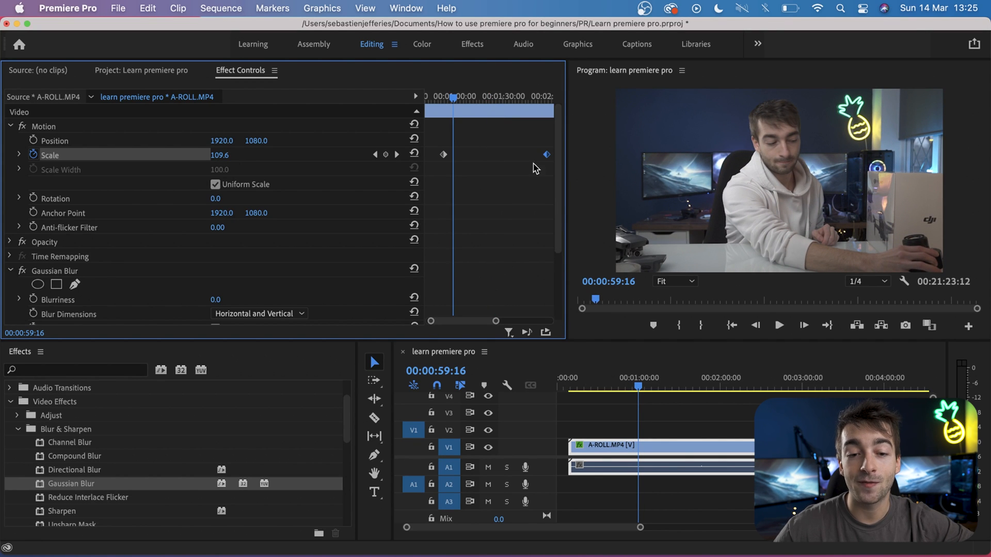
{"action": "left_click_drag", "start_coordinate": [547, 156], "coordinate": [454, 155]}
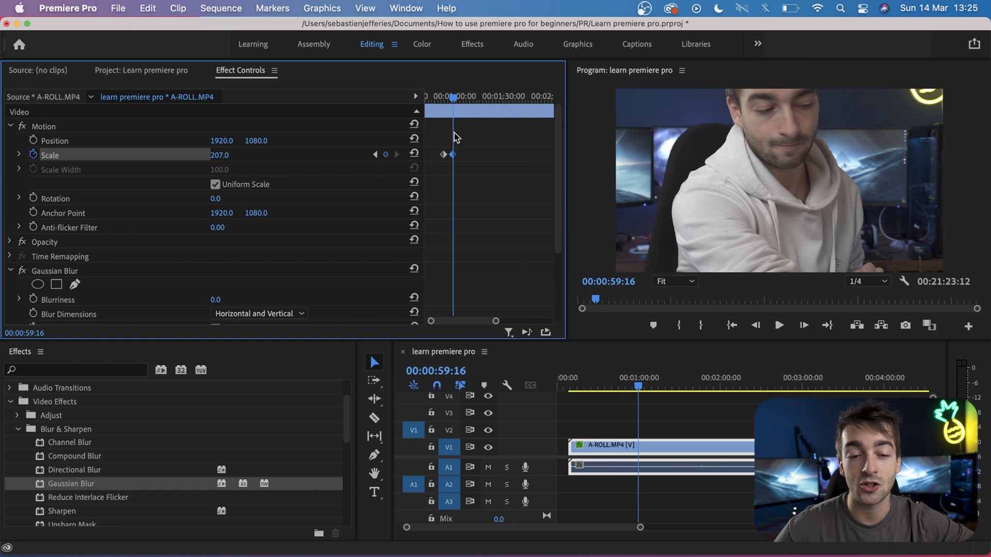
{"action": "left_click", "coordinate": [442, 98]}
{"action": "key", "text": "space"}
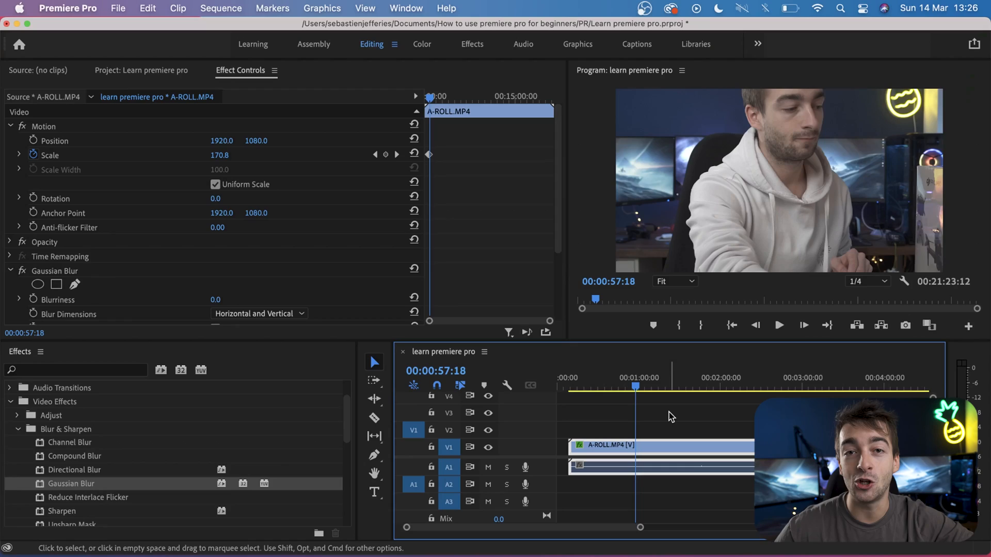
Add a text graphic reading "subscribe" over the footage at 00:00:57:18.
{"action": "left_click", "coordinate": [375, 496]}
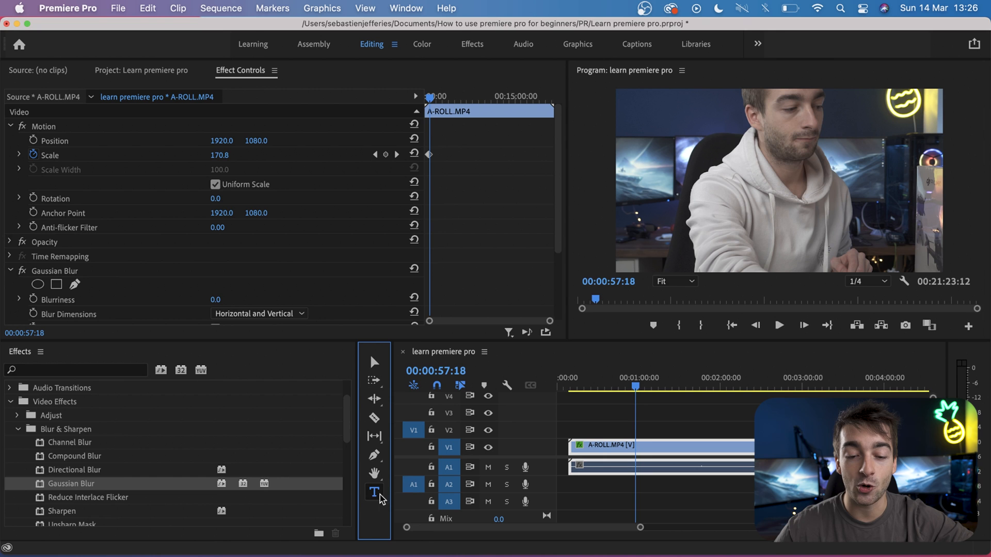
{"action": "left_click", "coordinate": [702, 188]}
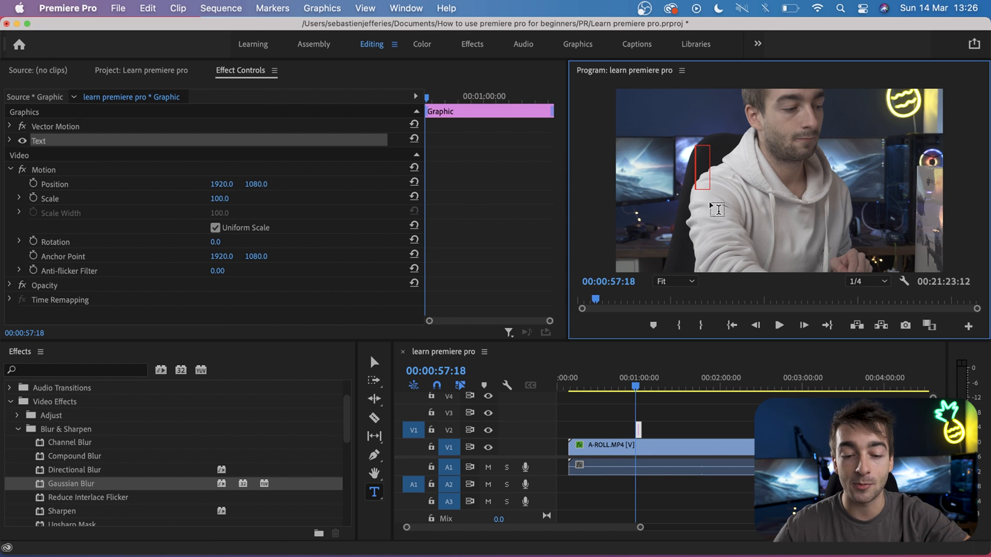
{"action": "type", "text": "subscribe"}
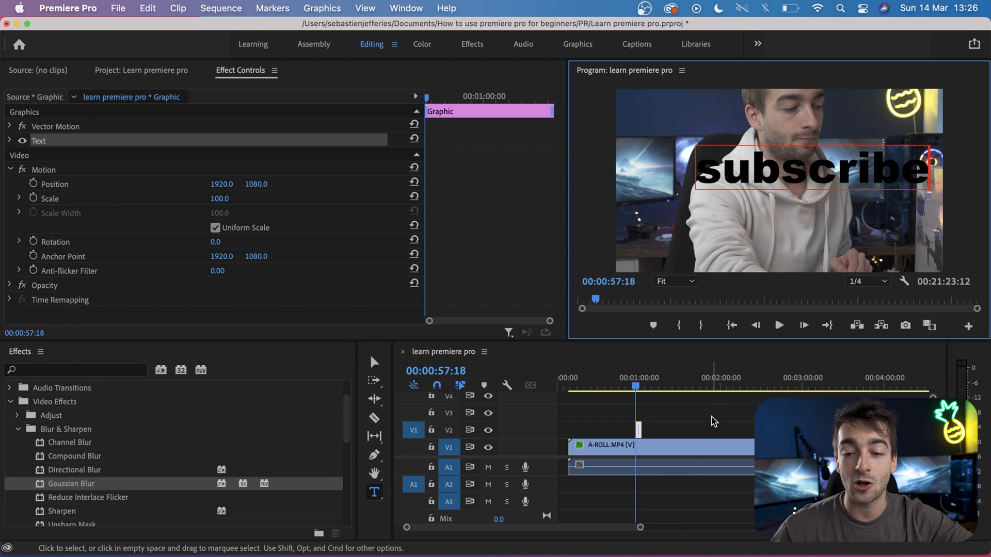
Extend the end of the subscribe graphic on track V2 so the title stays on screen longer.
{"action": "left_click", "coordinate": [713, 421]}
{"action": "key", "text": "="}
{"action": "left_click_drag", "start_coordinate": [726, 430], "coordinate": [832, 432]}
{"action": "left_click", "coordinate": [762, 431]}
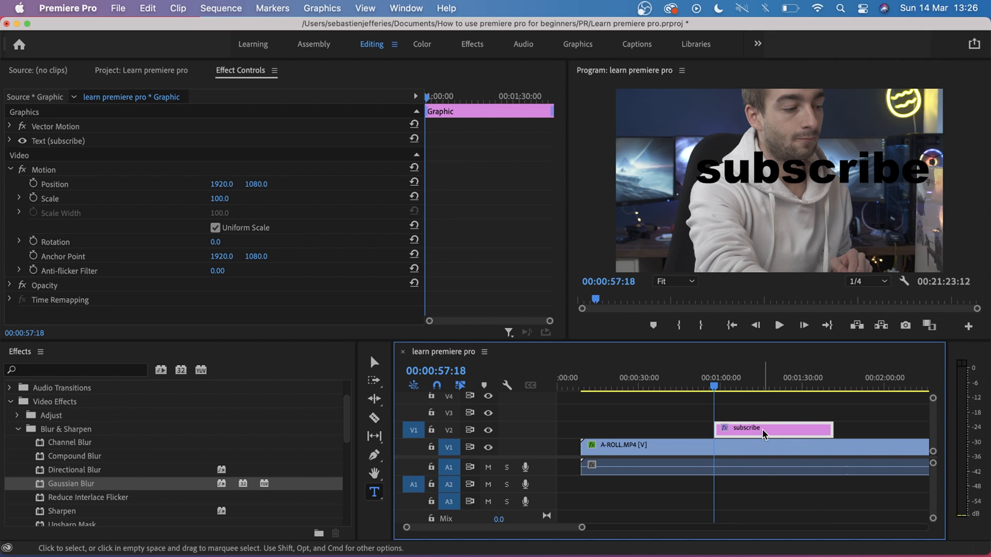
Expand the subscribe text's properties and set its font size to 380.
{"action": "left_click", "coordinate": [56, 143]}
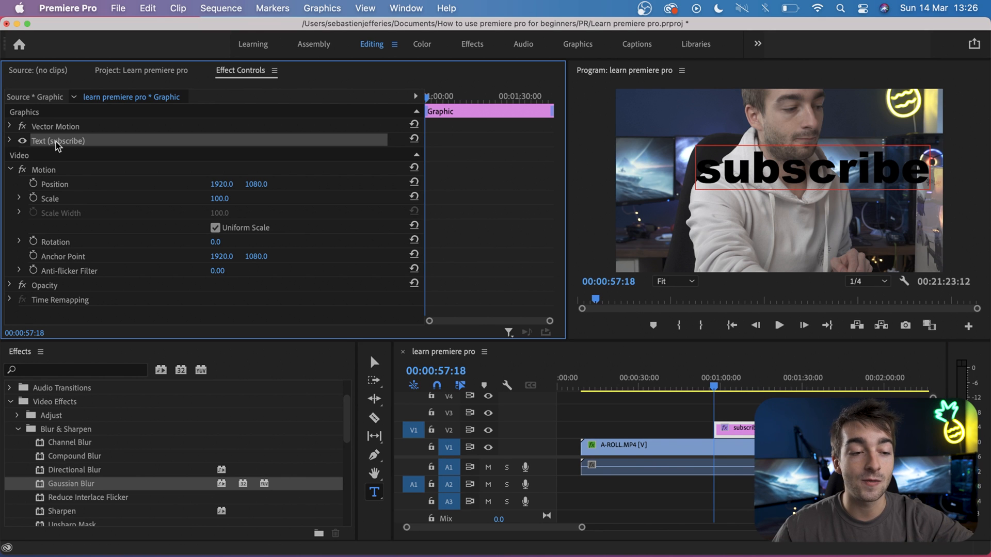
{"action": "left_click", "coordinate": [10, 141]}
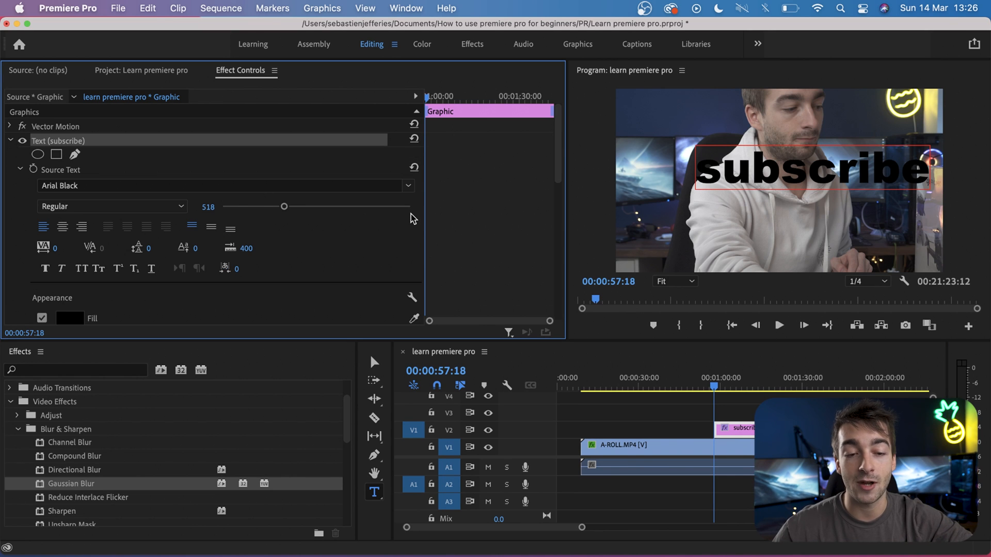
{"action": "mouse_move", "coordinate": [277, 212]}
{"action": "left_mouse_down"}
{"action": "mouse_move", "coordinate": [249, 211]}
{"action": "mouse_move", "coordinate": [267, 211]}
{"action": "left_mouse_up"}
Change the subscribe text's fill color to white (FFFFFF).
{"action": "scroll", "coordinate": [294, 235], "scroll_direction": "down", "scroll_amount": 1}
{"action": "scroll", "coordinate": [212, 262], "scroll_direction": "down", "scroll_amount": 4}
{"action": "left_click", "coordinate": [72, 249]}
{"action": "left_click_drag", "start_coordinate": [438, 261], "coordinate": [117, 504]}
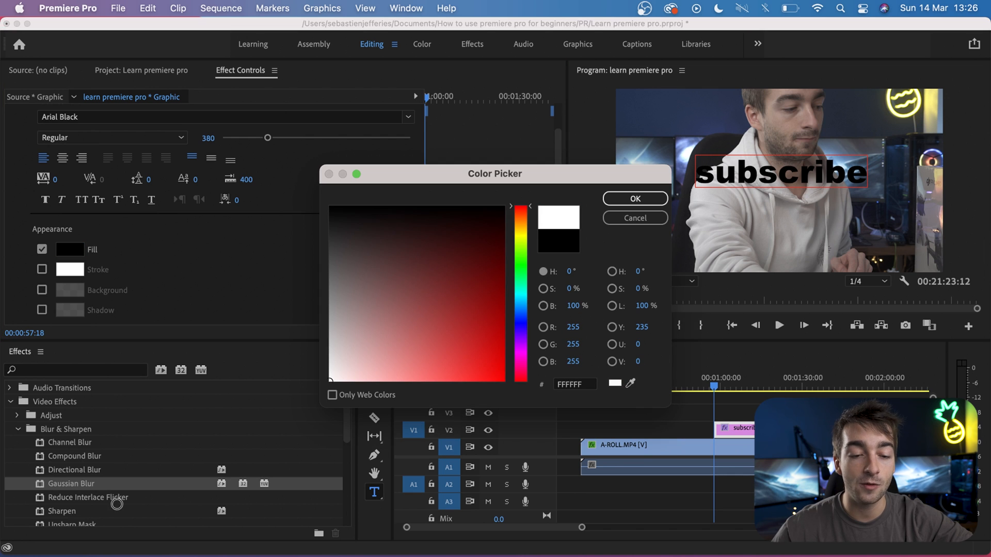
{"action": "left_click", "coordinate": [634, 200]}
{"action": "scroll", "coordinate": [125, 248], "scroll_direction": "down", "scroll_amount": 1}
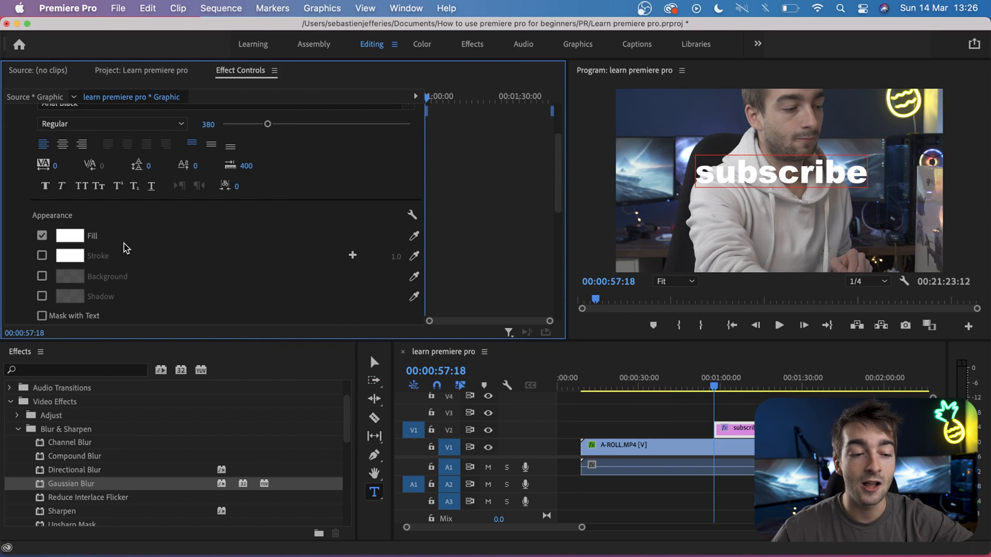
{"action": "scroll", "coordinate": [196, 253], "scroll_direction": "up", "scroll_amount": 2}
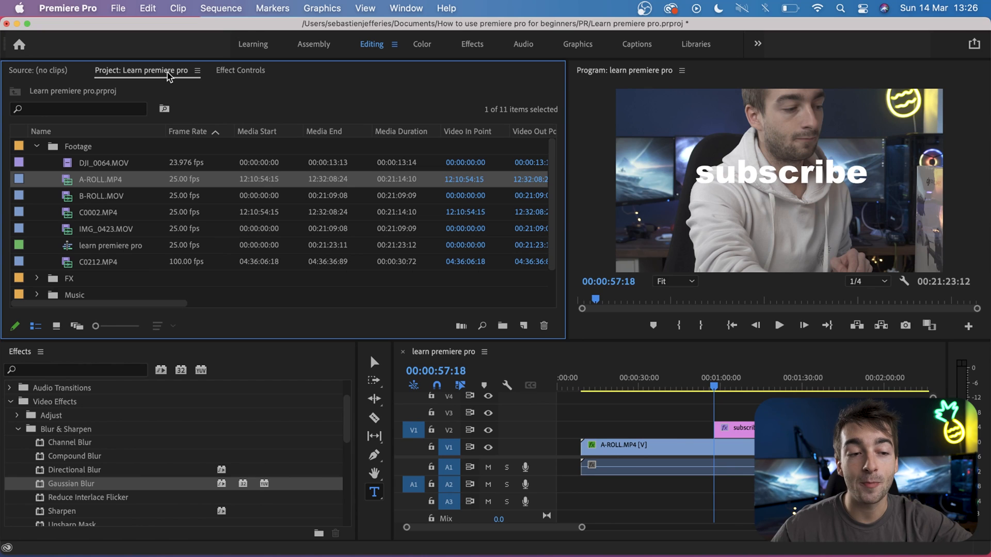
Create a red Color Matte with the color CB0000 in the project, keeping the default name.
{"action": "left_click", "coordinate": [524, 326]}
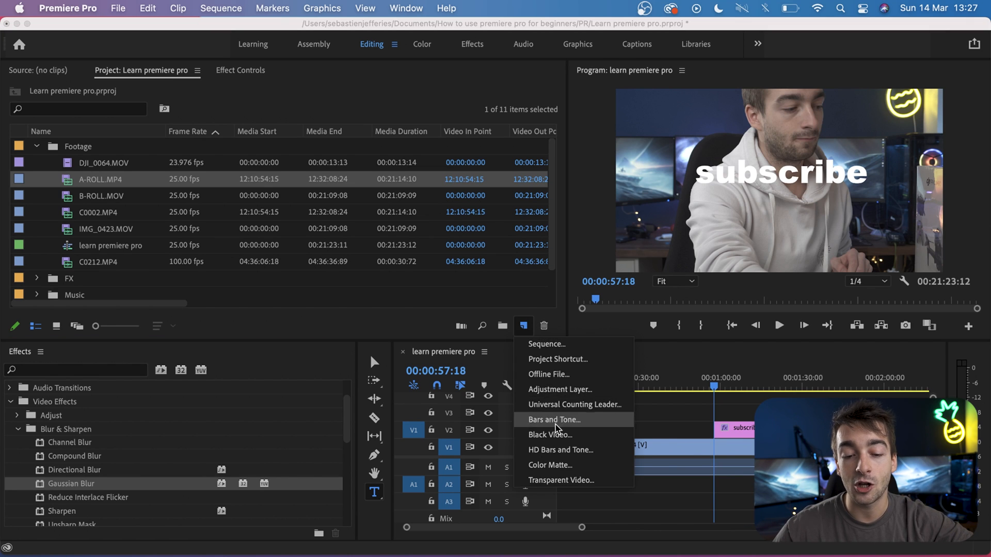
{"action": "left_click", "coordinate": [557, 465]}
{"action": "left_click", "coordinate": [572, 343]}
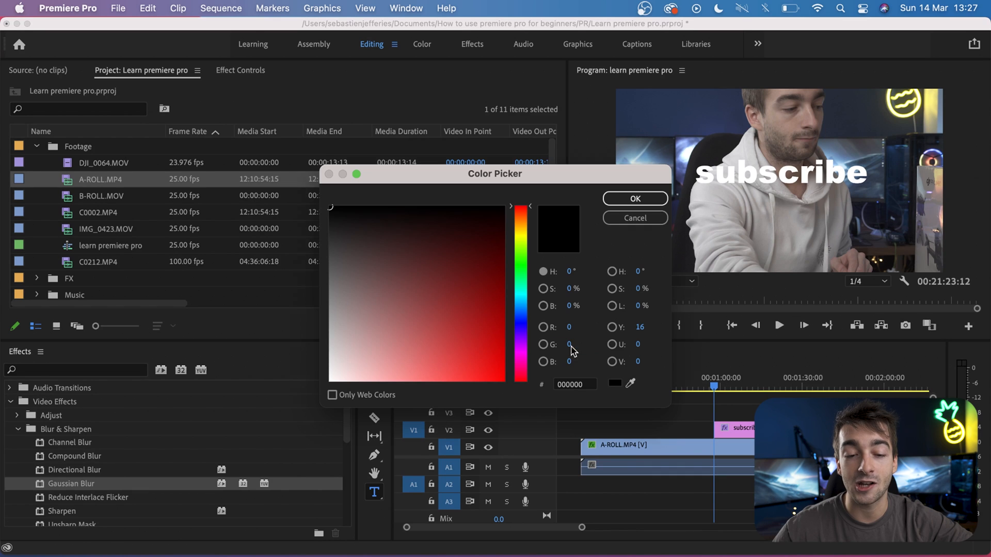
{"action": "mouse_move", "coordinate": [467, 228]}
{"action": "left_mouse_down"}
{"action": "mouse_move", "coordinate": [473, 300]}
{"action": "mouse_move", "coordinate": [503, 345]}
{"action": "left_mouse_up"}
{"action": "left_click", "coordinate": [633, 194]}
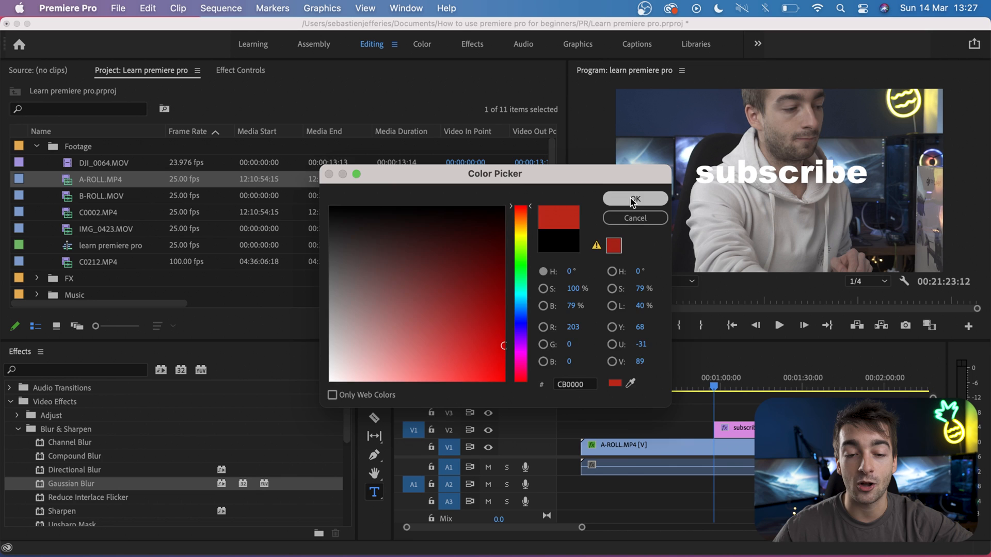
{"action": "left_click", "coordinate": [524, 318]}
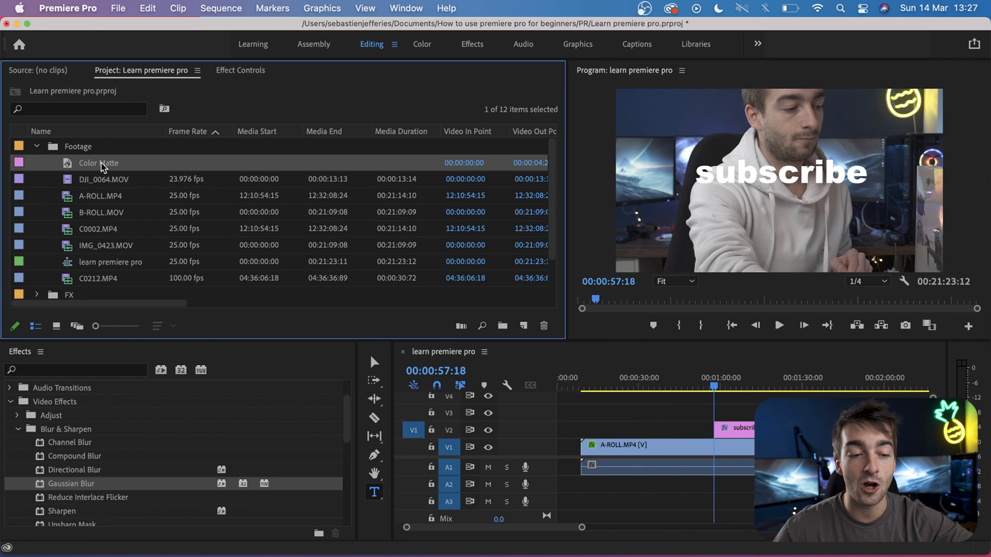
Place the Color Matte on track V2 and move the subscribe title above it on track V3.
{"action": "left_click_drag", "start_coordinate": [102, 166], "coordinate": [711, 434]}
{"action": "left_click", "coordinate": [687, 386]}
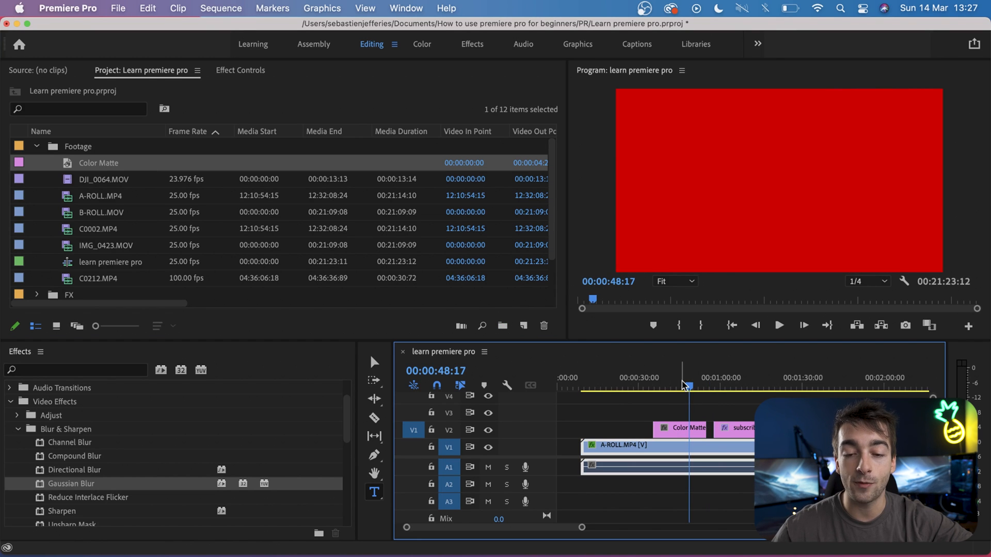
{"action": "left_click_drag", "start_coordinate": [730, 427], "coordinate": [684, 413]}
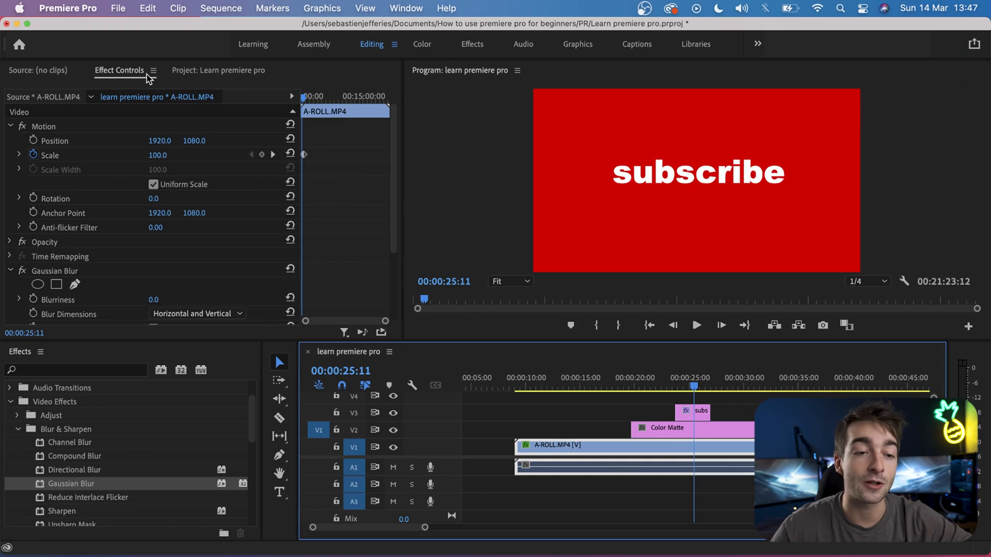
Close the Effect Controls panel and restore it to the workspace.
{"action": "left_click", "coordinate": [153, 70]}
{"action": "left_click", "coordinate": [159, 85]}
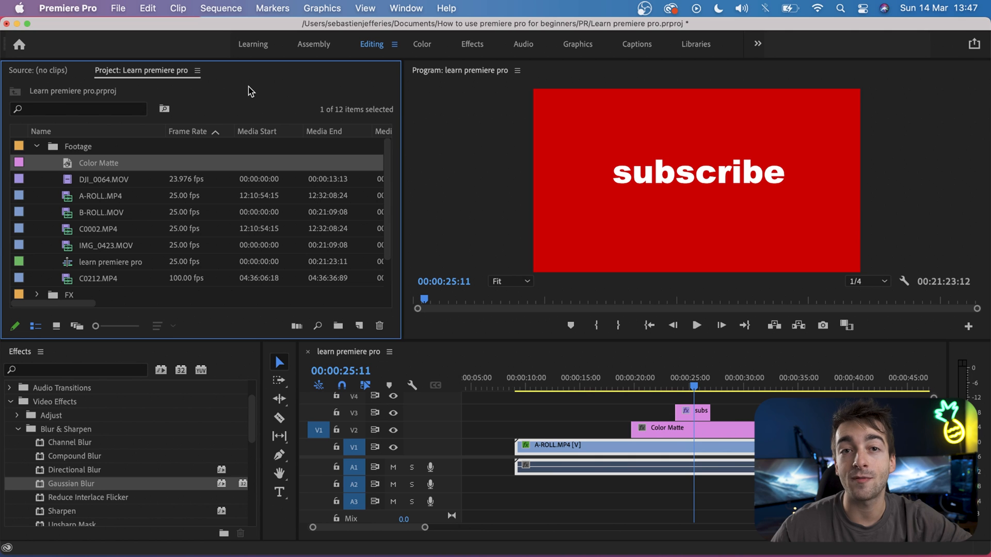
{"action": "left_click", "coordinate": [403, 9]}
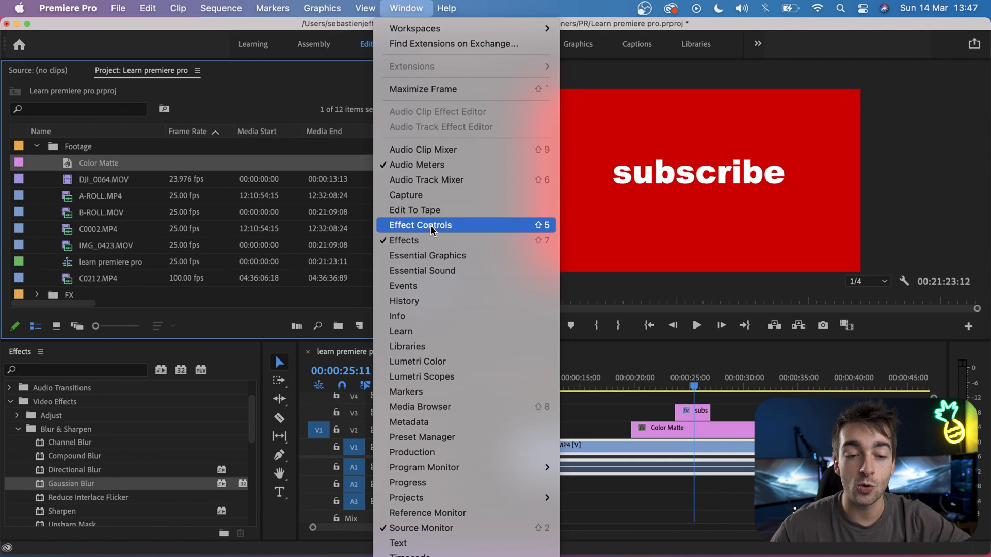
{"action": "left_click", "coordinate": [416, 228]}
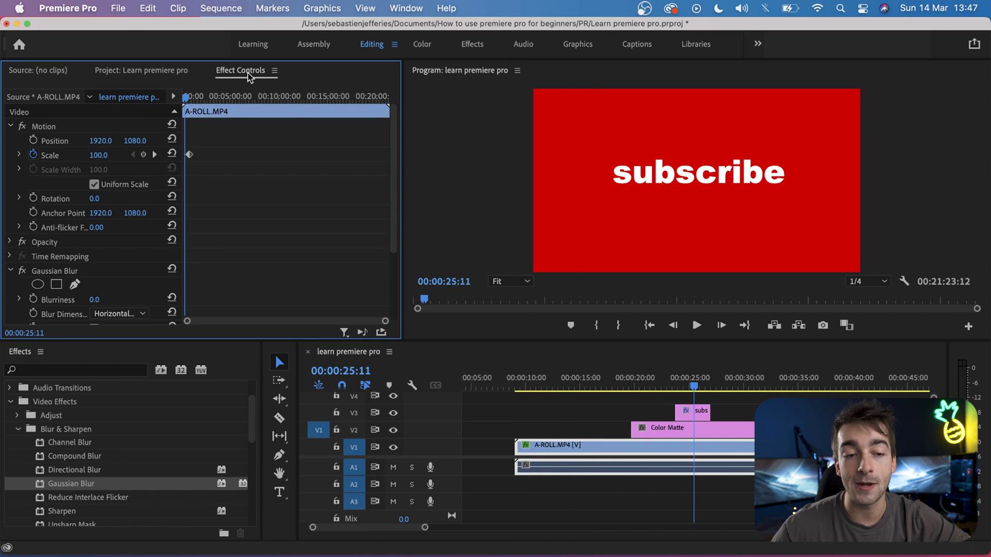
Dock the Effect Controls panel in the Program monitor's area and bring up the workspace options.
{"action": "left_click_drag", "start_coordinate": [247, 73], "coordinate": [762, 207]}
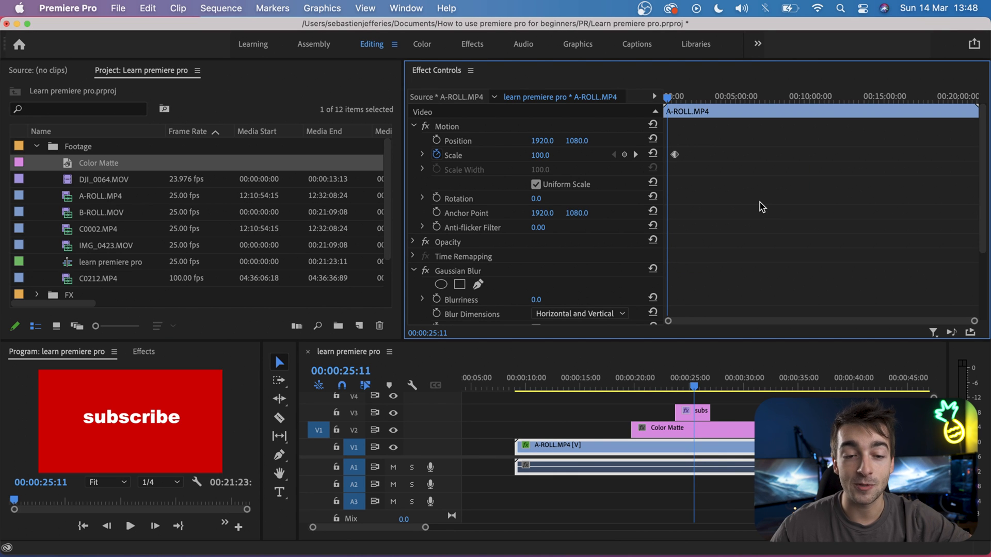
{"action": "left_click", "coordinate": [407, 9]}
{"action": "mouse_move", "coordinate": [405, 30]}
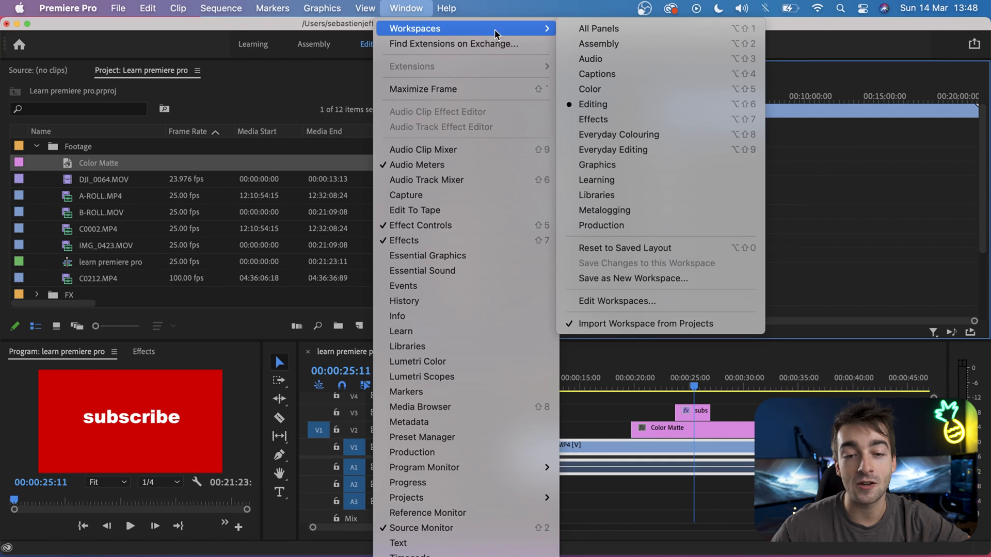